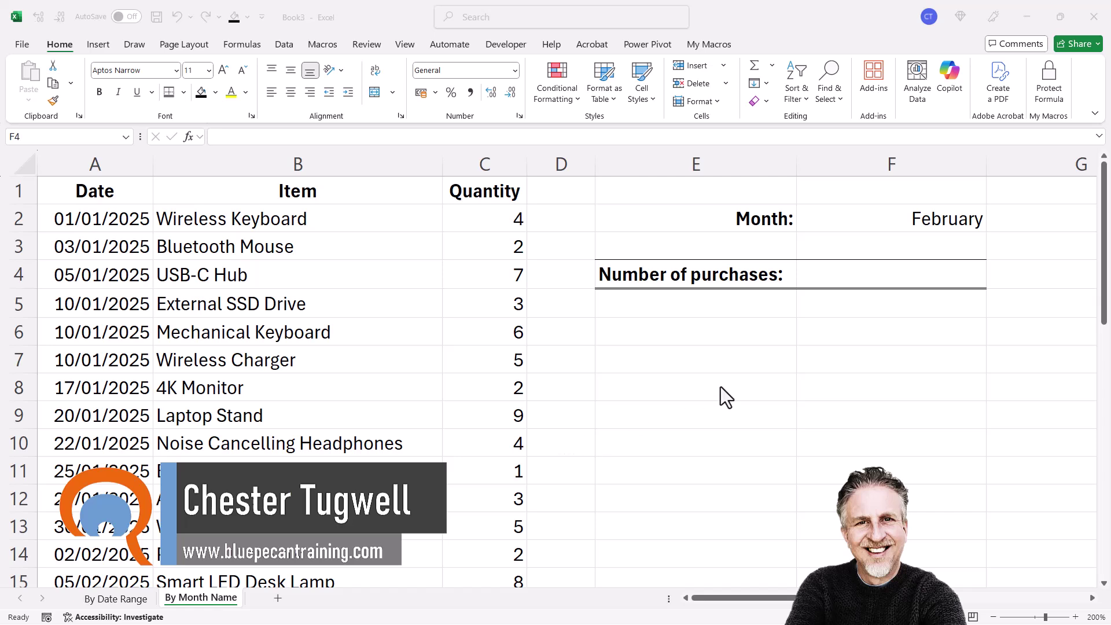
Select the Month cell F2, which currently reads February, to replace it
left_click(920, 219)
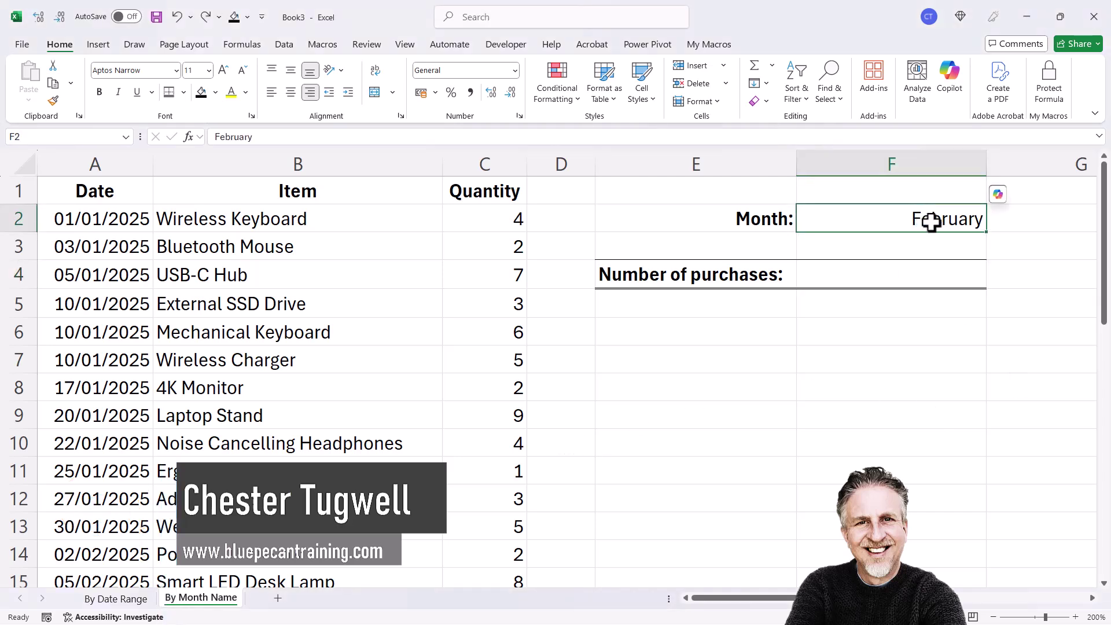
Enter Feb in F2, then enter =DATEVALUE(F2&1) in F4
type("Feb")
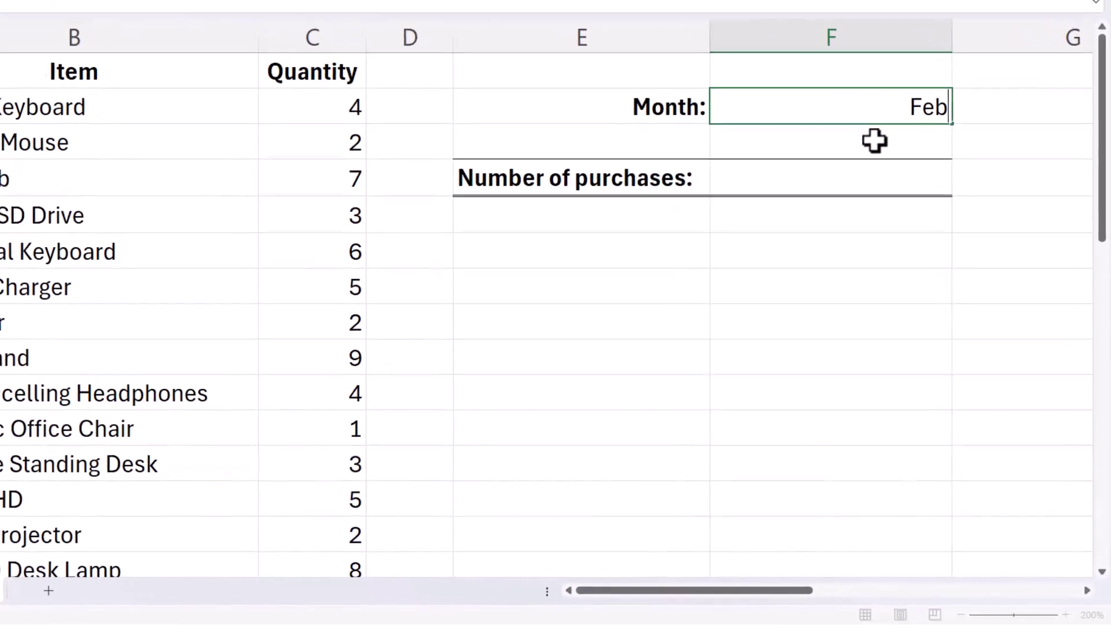
left_click(911, 274)
type("=dat")
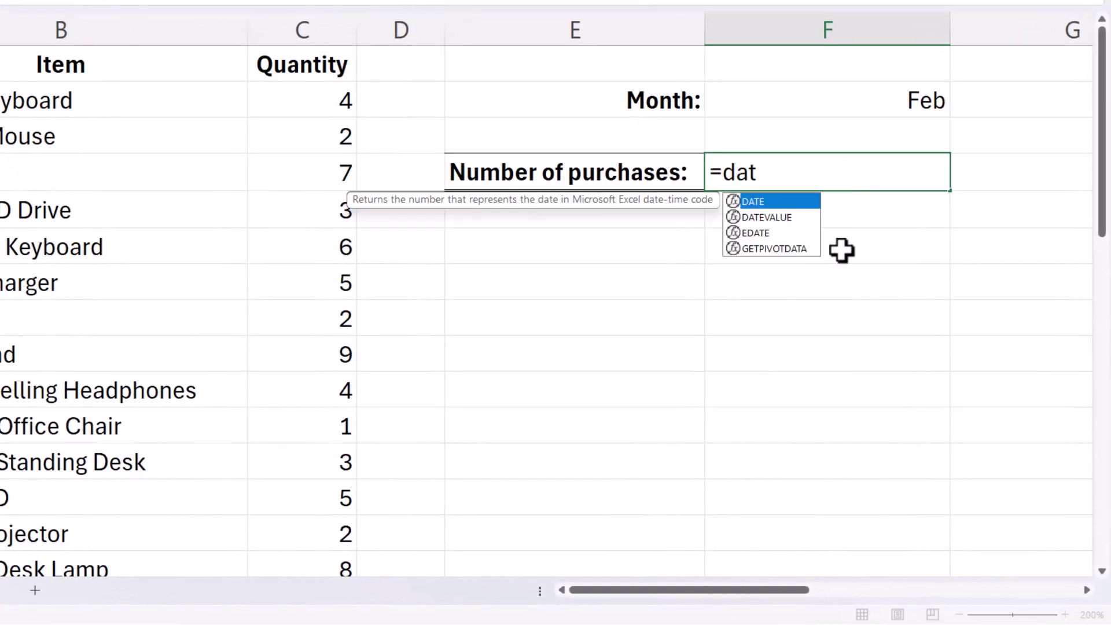
double_click(761, 218)
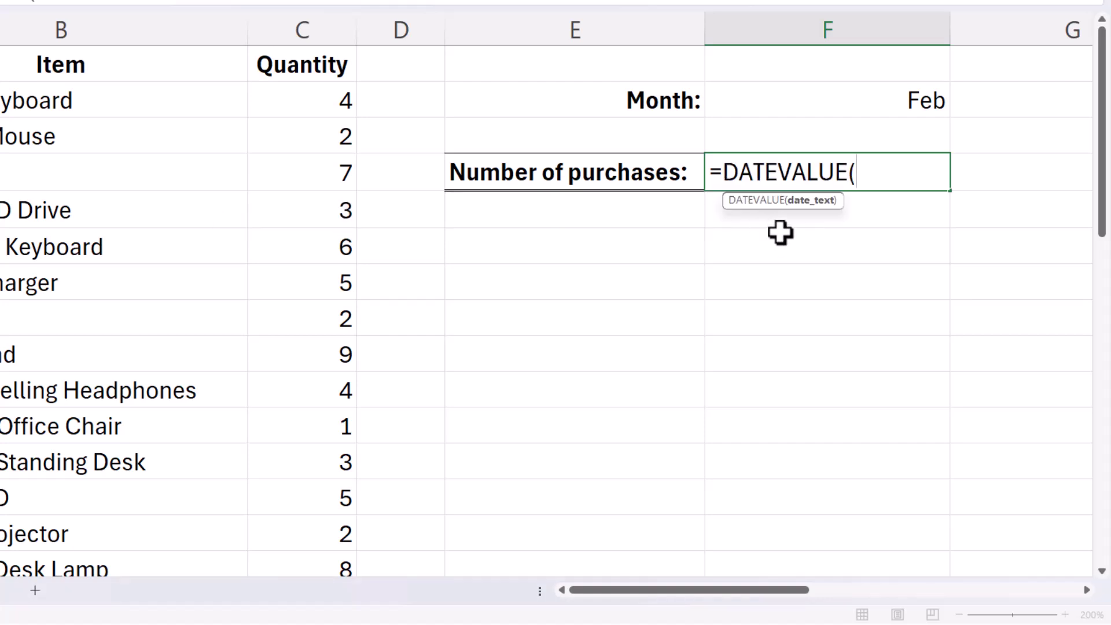
left_click(925, 104)
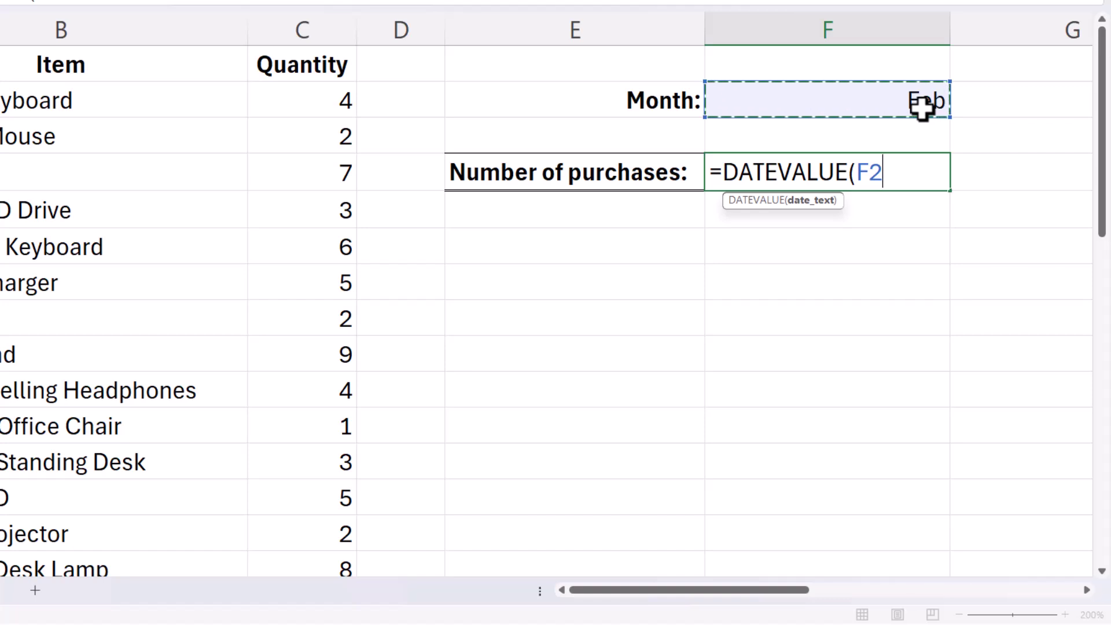
type("&")
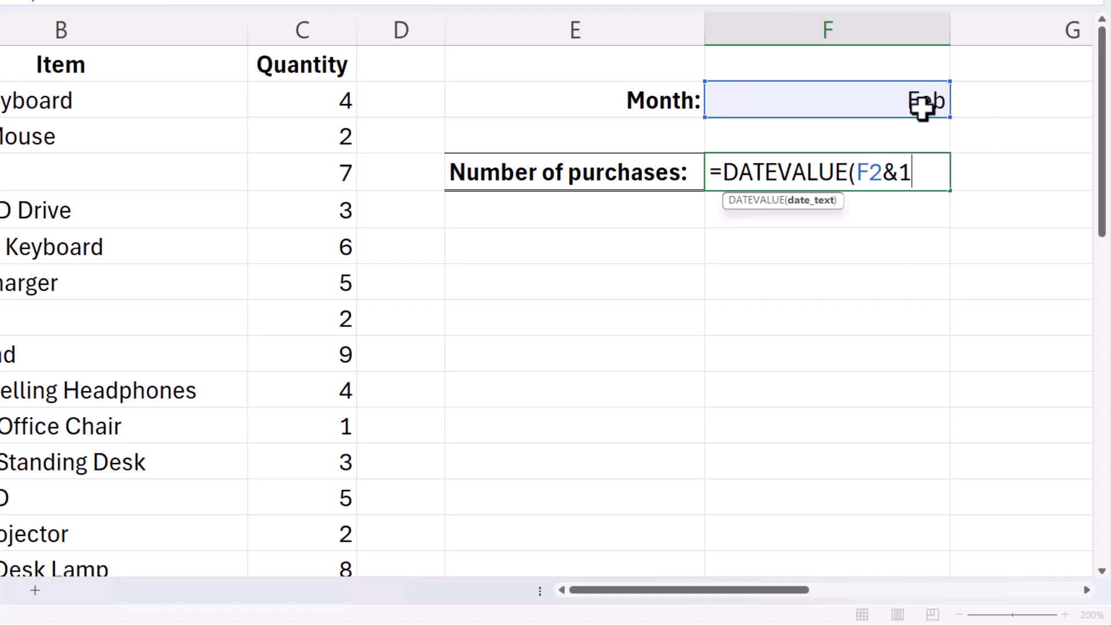
type("1)")
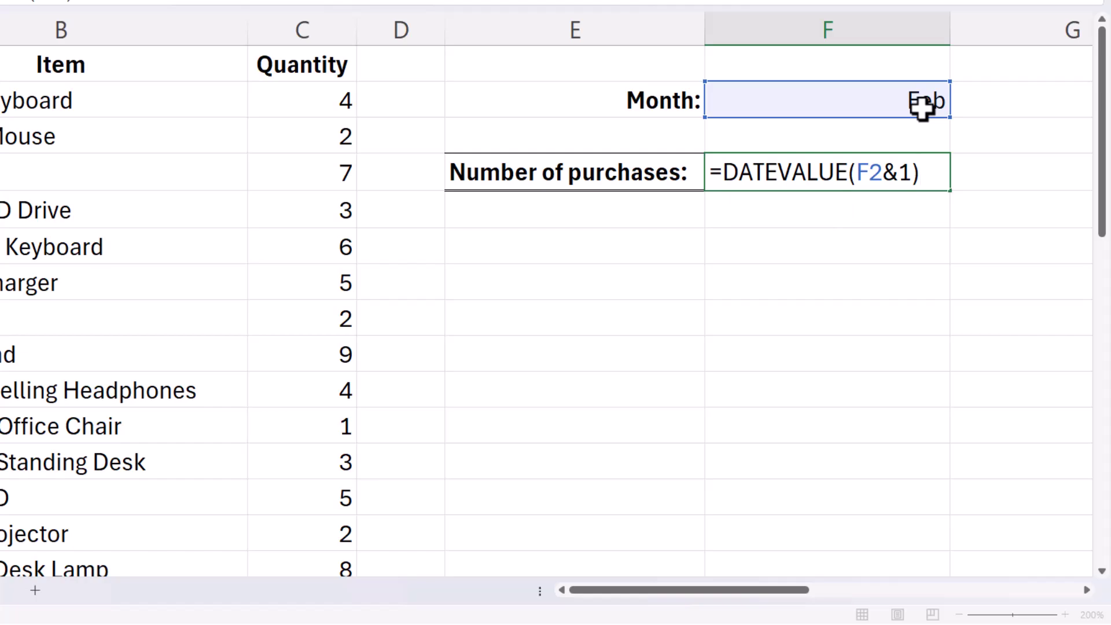
key("Return")
Format F4 as Short Date so it shows 01/02/2001
left_click(885, 172)
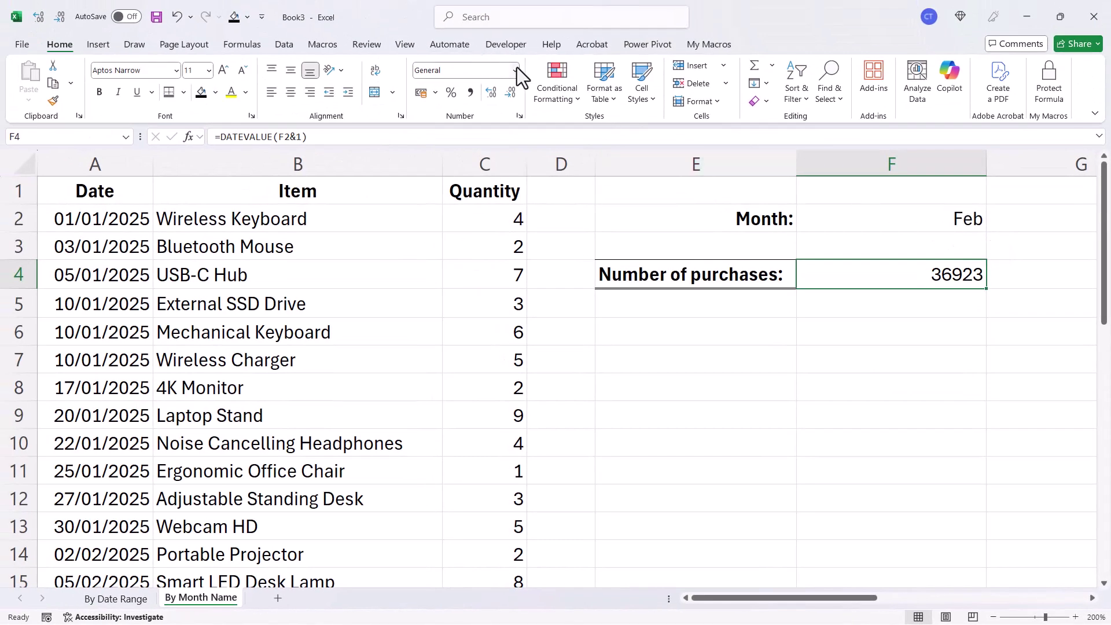
left_click(516, 67)
left_click(487, 230)
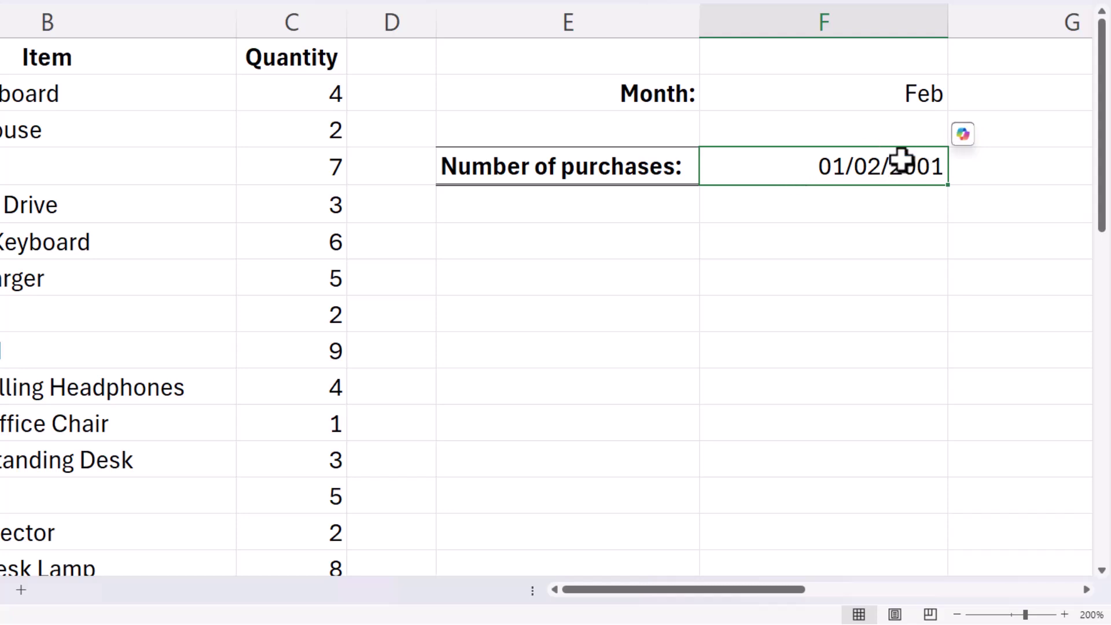
Wrap F4 as =MONTH(DATEVALUE(F2&1)) and format it as General
double_click(818, 168)
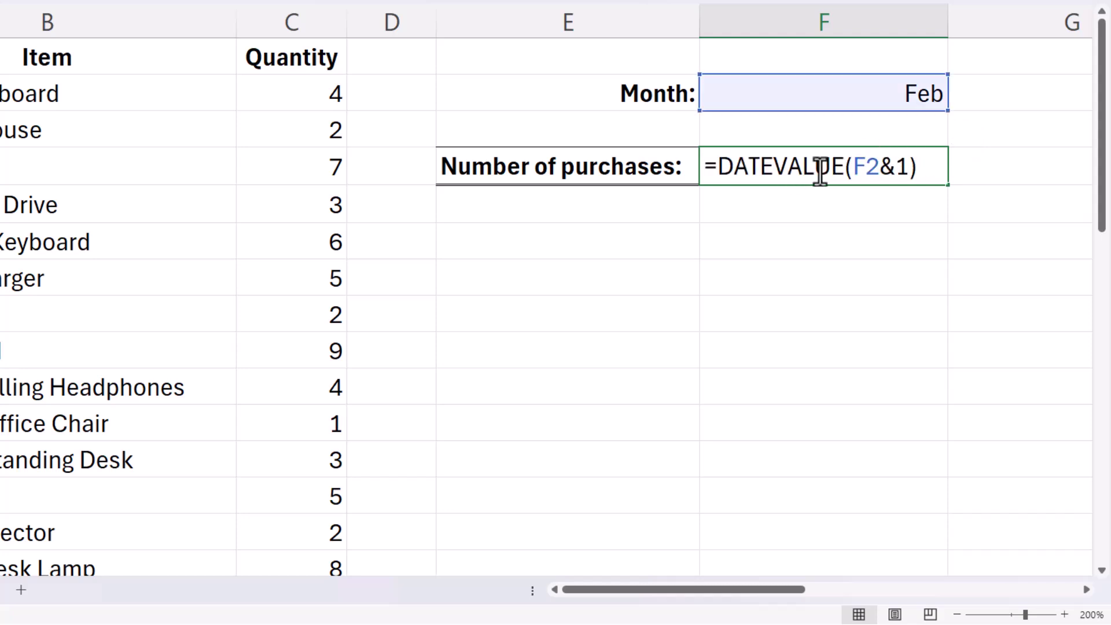
left_click(720, 168)
type("MONTH")
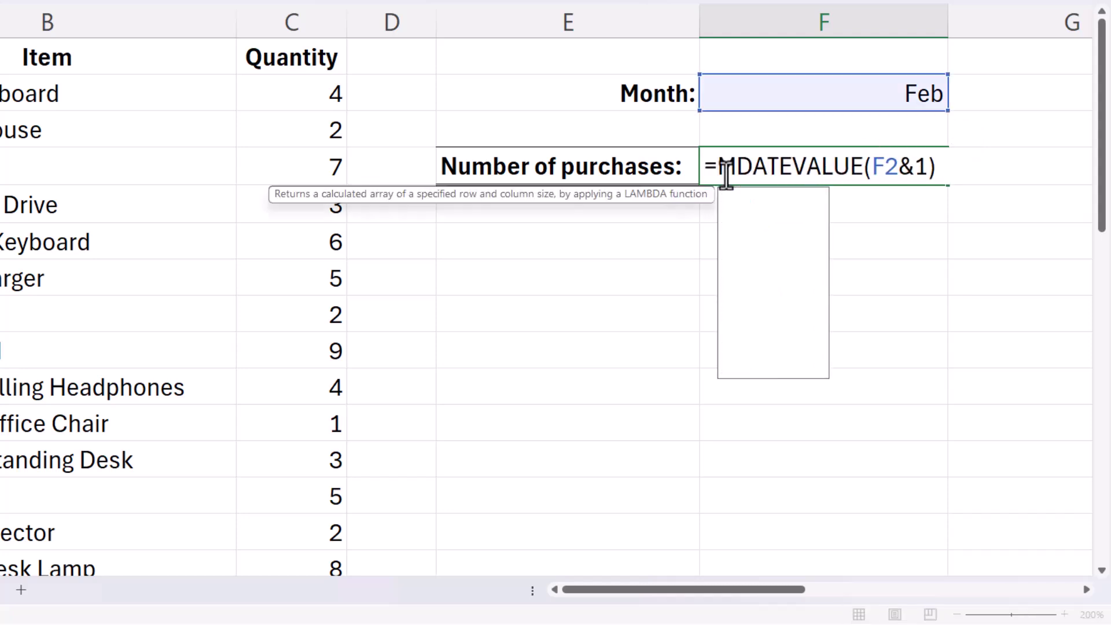
type("(")
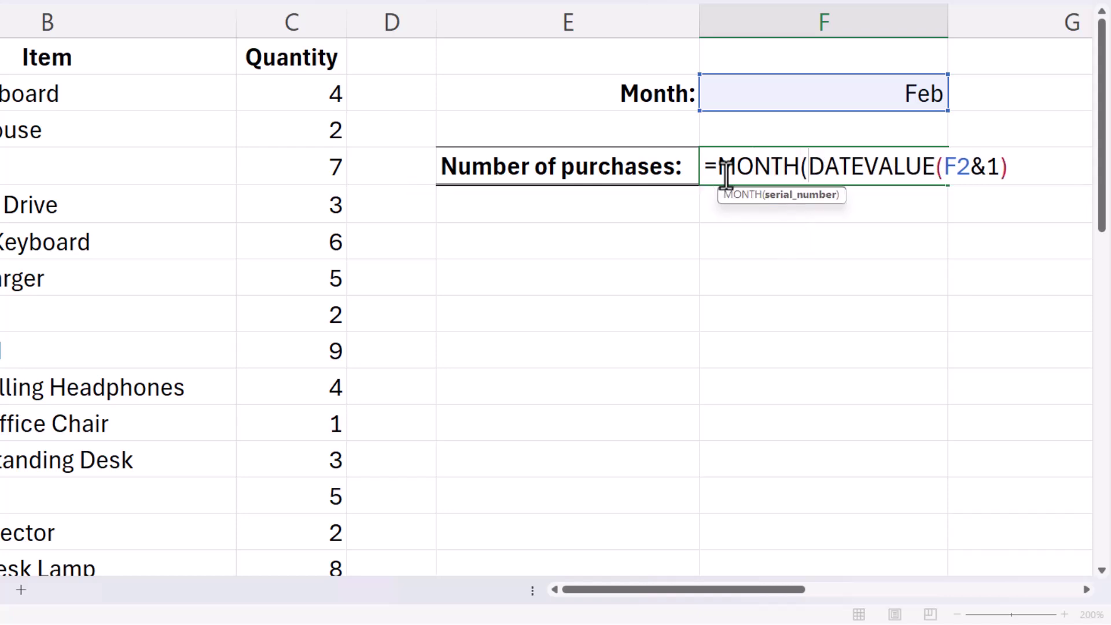
left_click(1016, 168)
type(")")
key("Return")
left_click(828, 159)
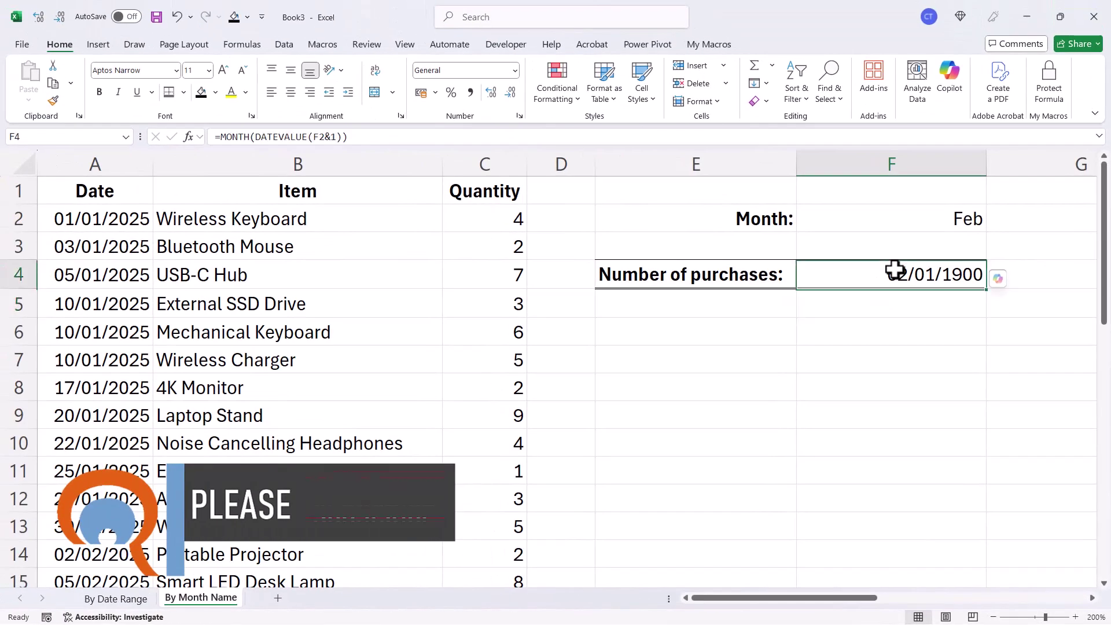
left_click(514, 70)
left_click(490, 99)
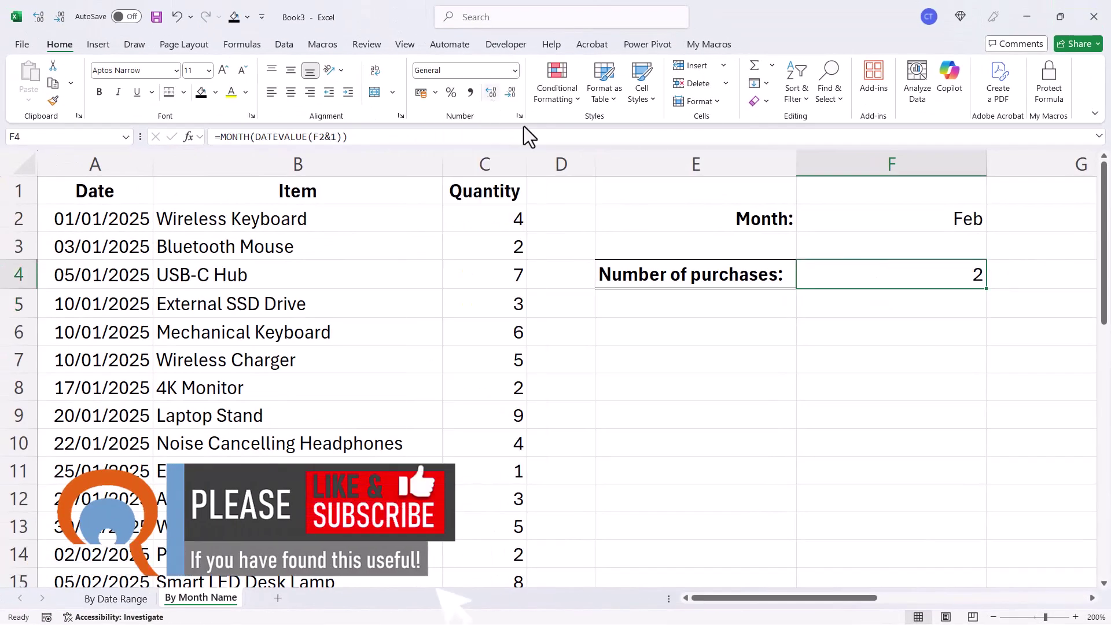
Test the month number by entering January, then Mar, in F2
left_click(956, 219)
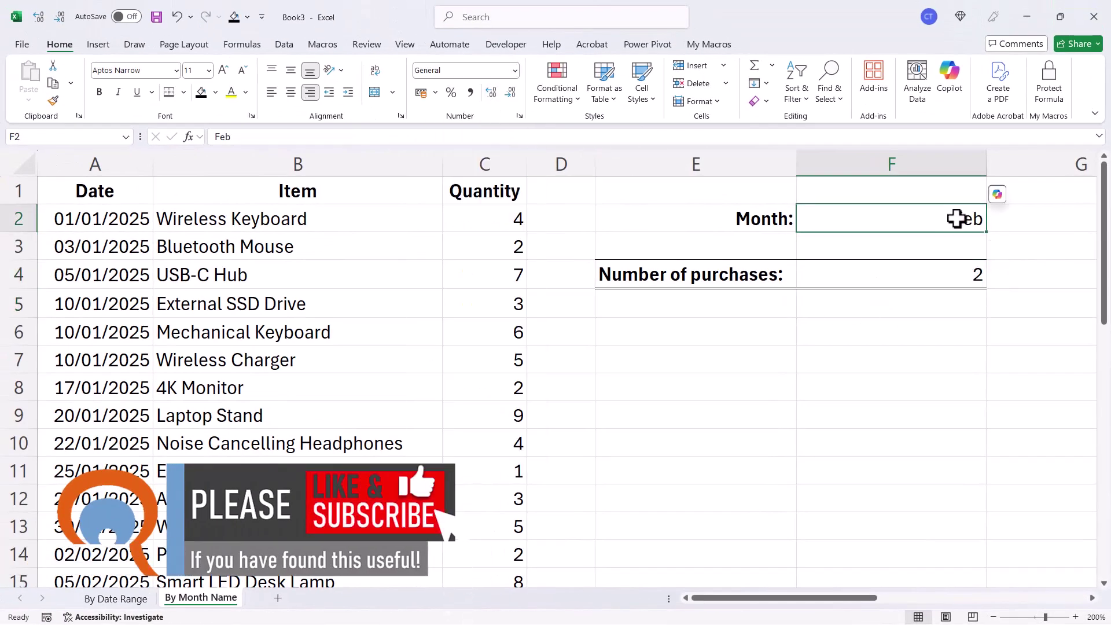
type("Januaruy")
key("Return")
left_click(956, 223)
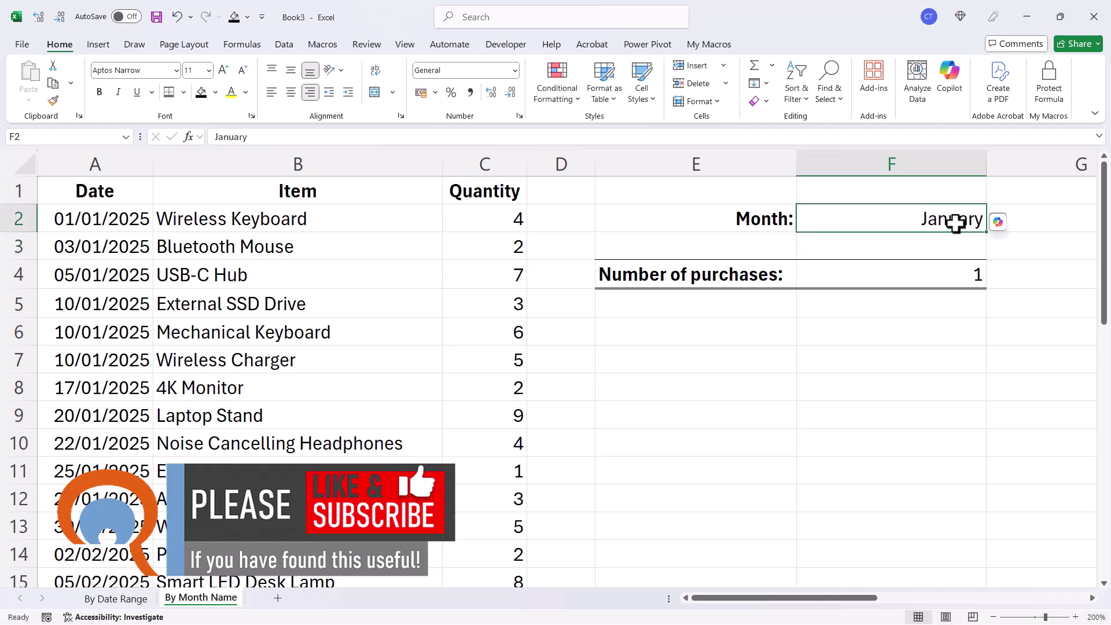
double_click(956, 223)
type("Mar")
key("Return")
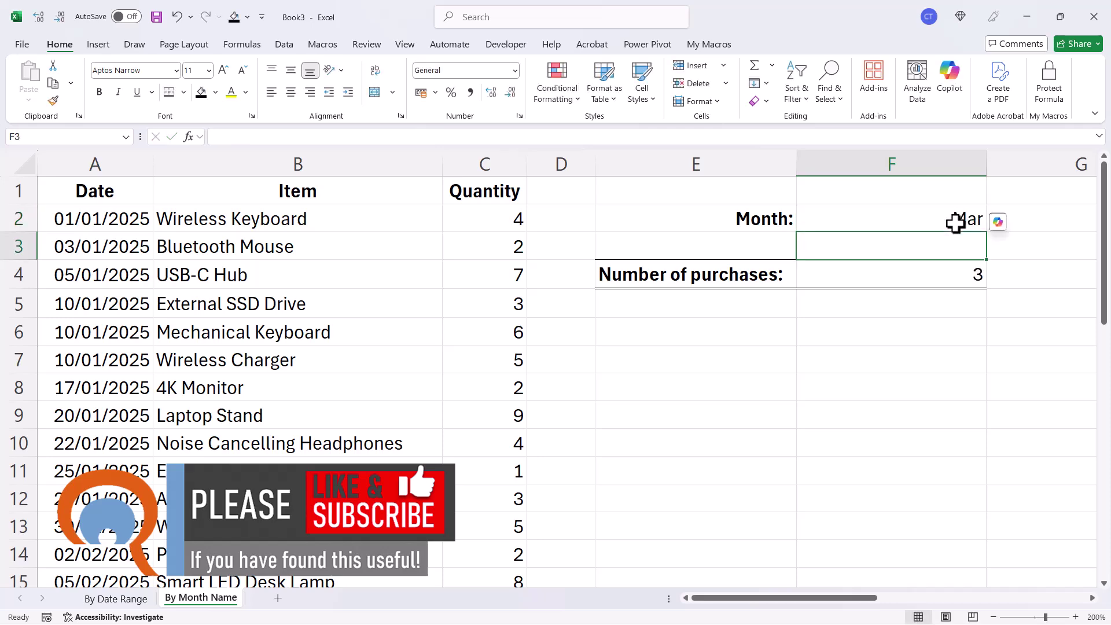
Insert MONTH(A2:A31)= at the start of F4's formula, ahead of MONTH(DATEVALUE(F2&1))
left_click(839, 278)
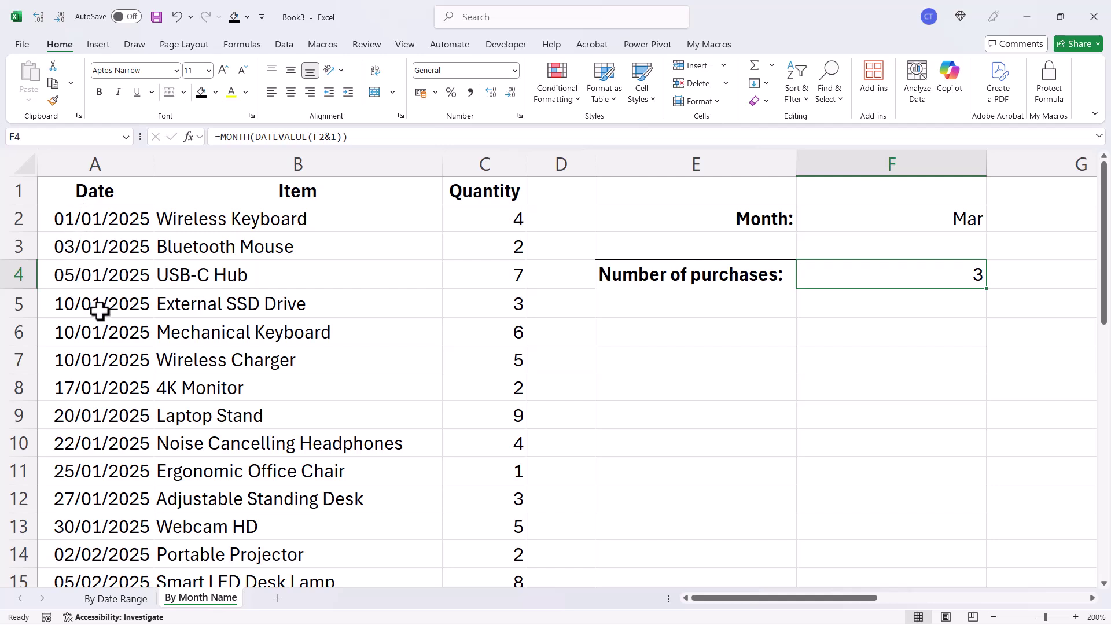
double_click(824, 276)
left_click(810, 273)
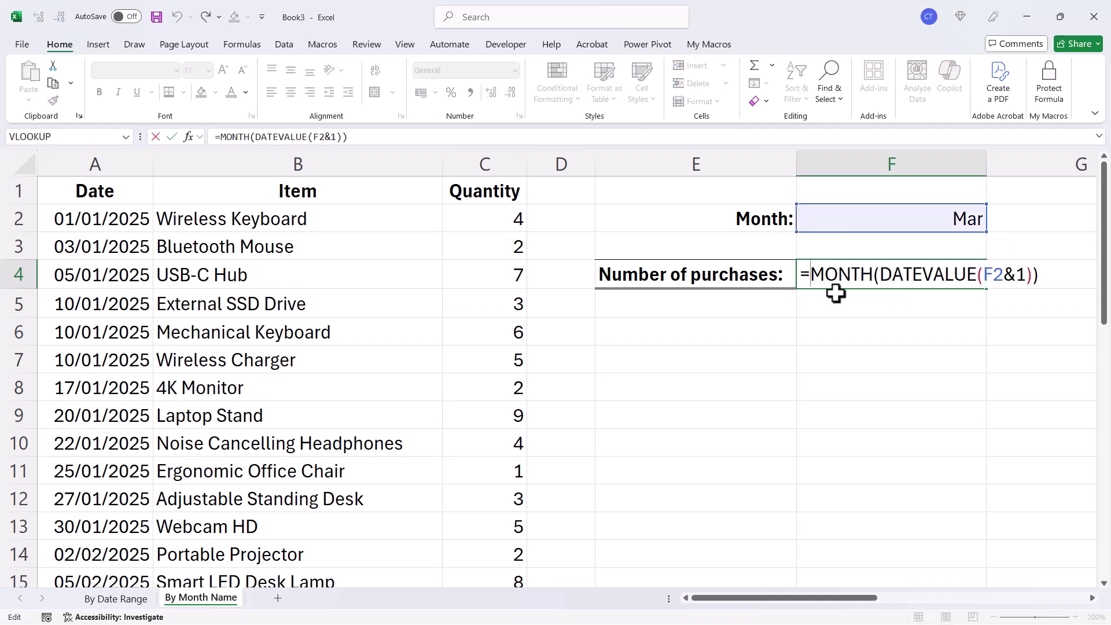
type("MONTH")
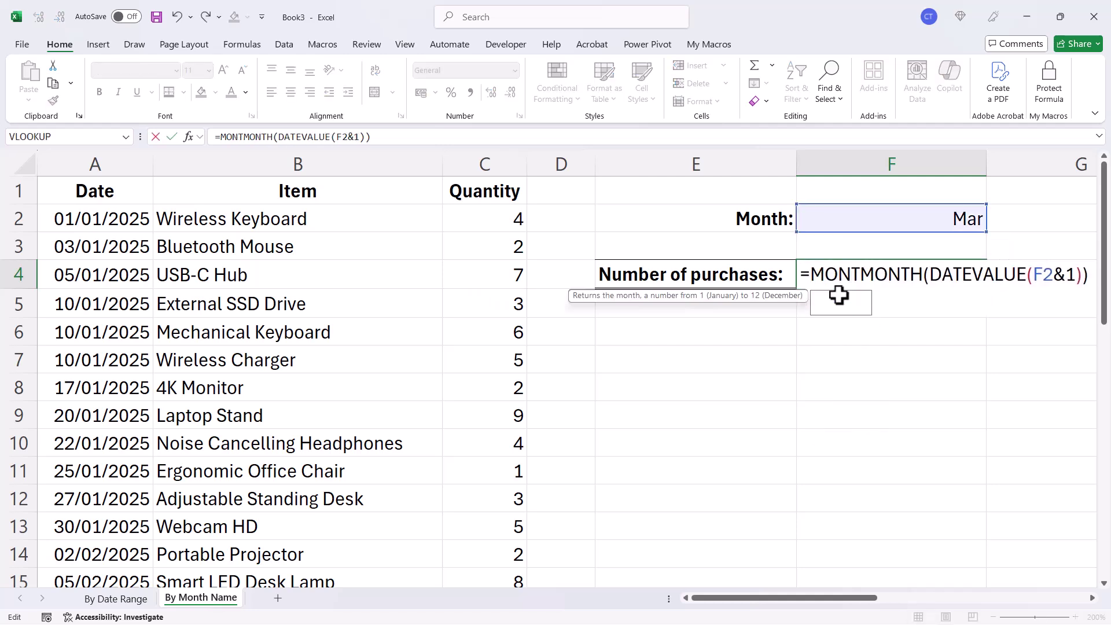
key("Tab")
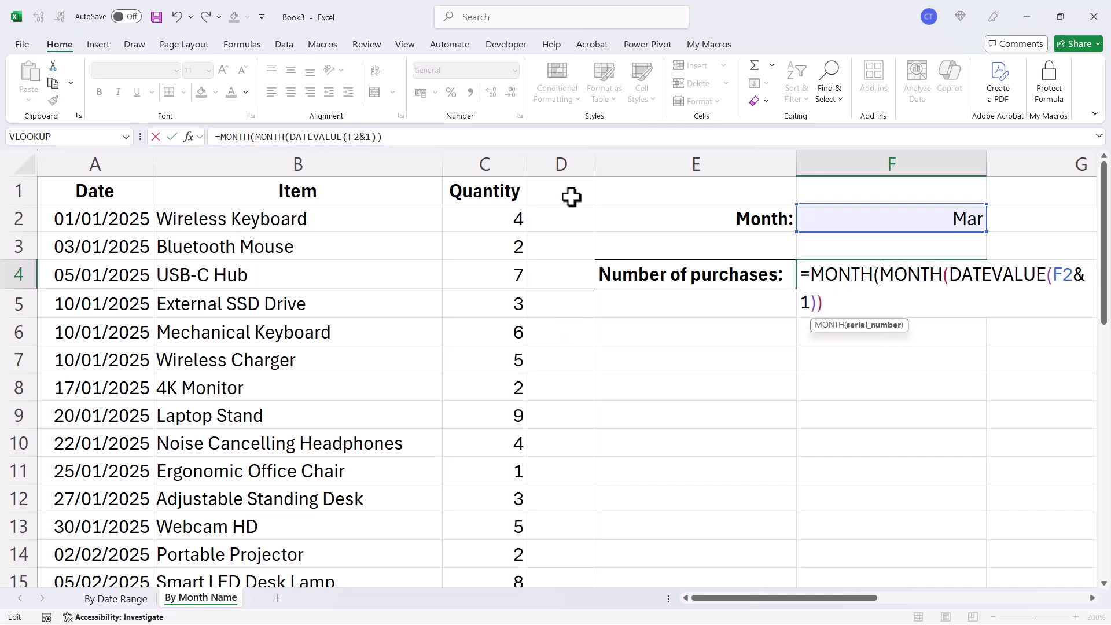
left_click(119, 223)
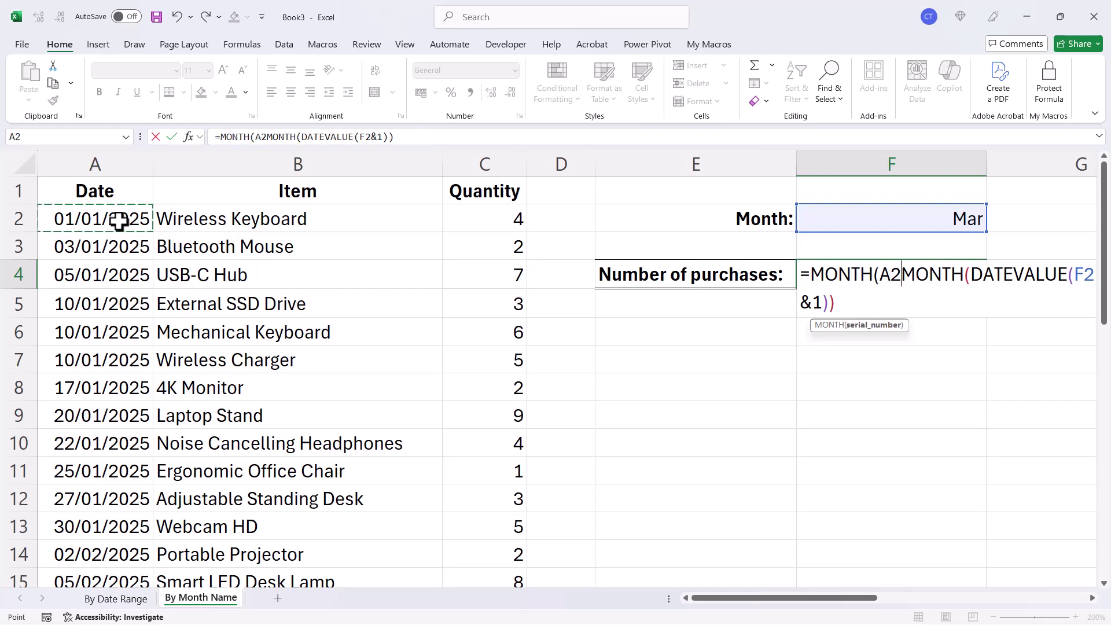
key("ctrl+shift+Down")
key("ctrl+BackSpace")
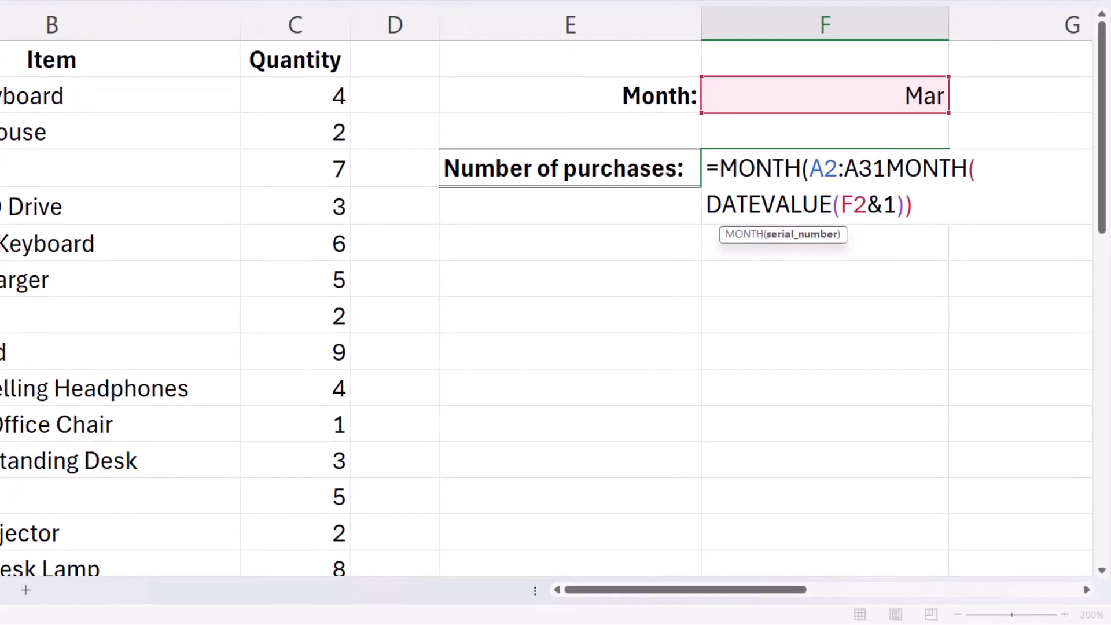
type(")")
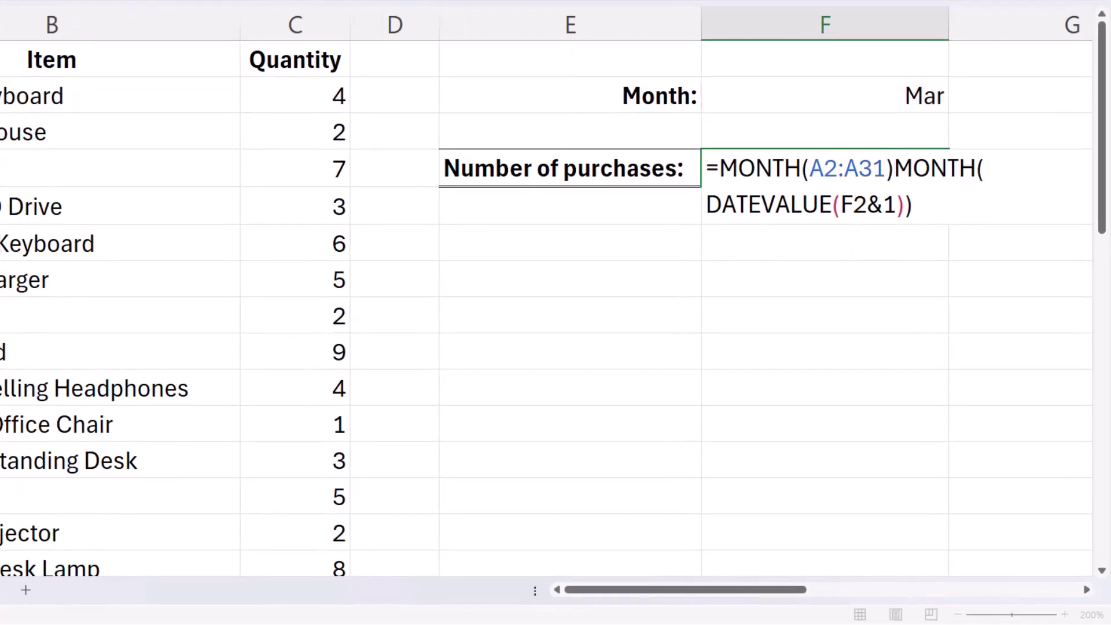
type("=")
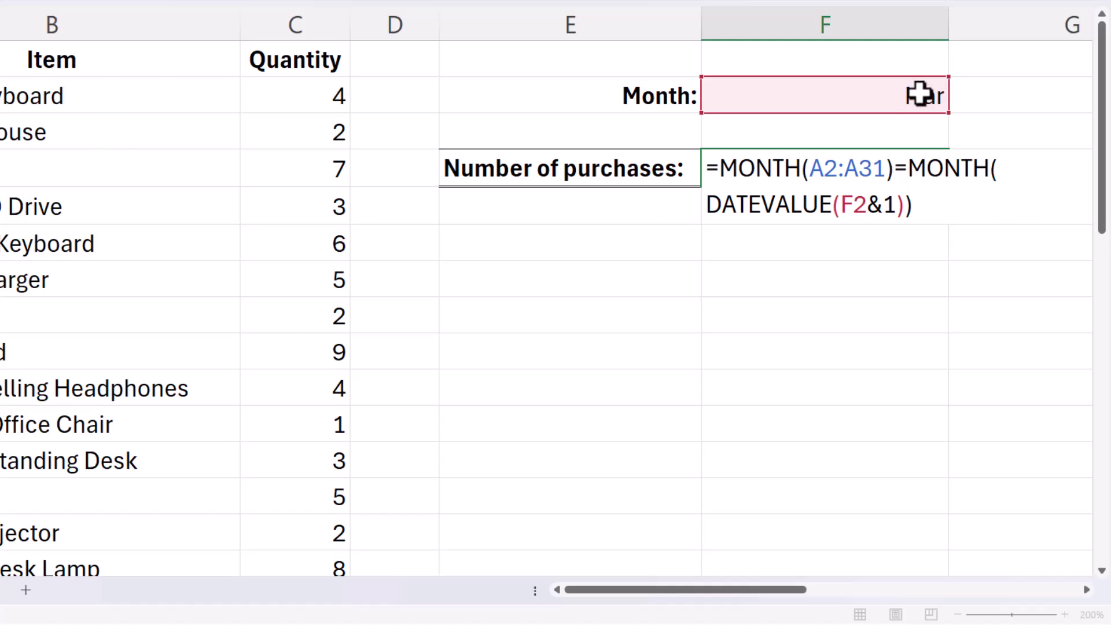
Enter the month comparison formula in F4 and review its spilled TRUE/FALSE results
key("Return")
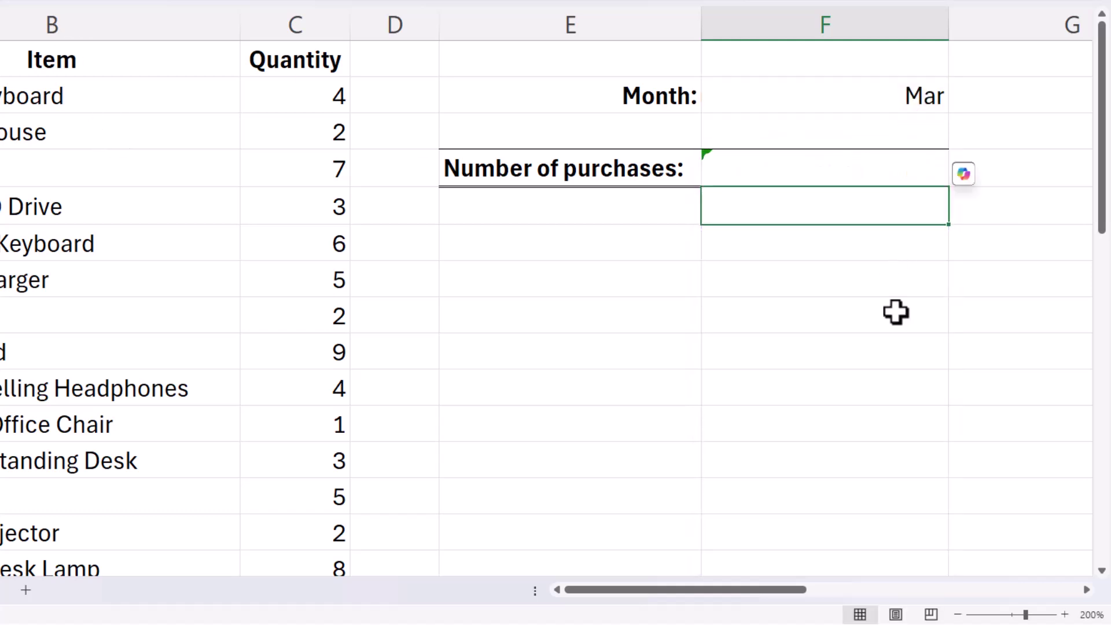
left_click(984, 286)
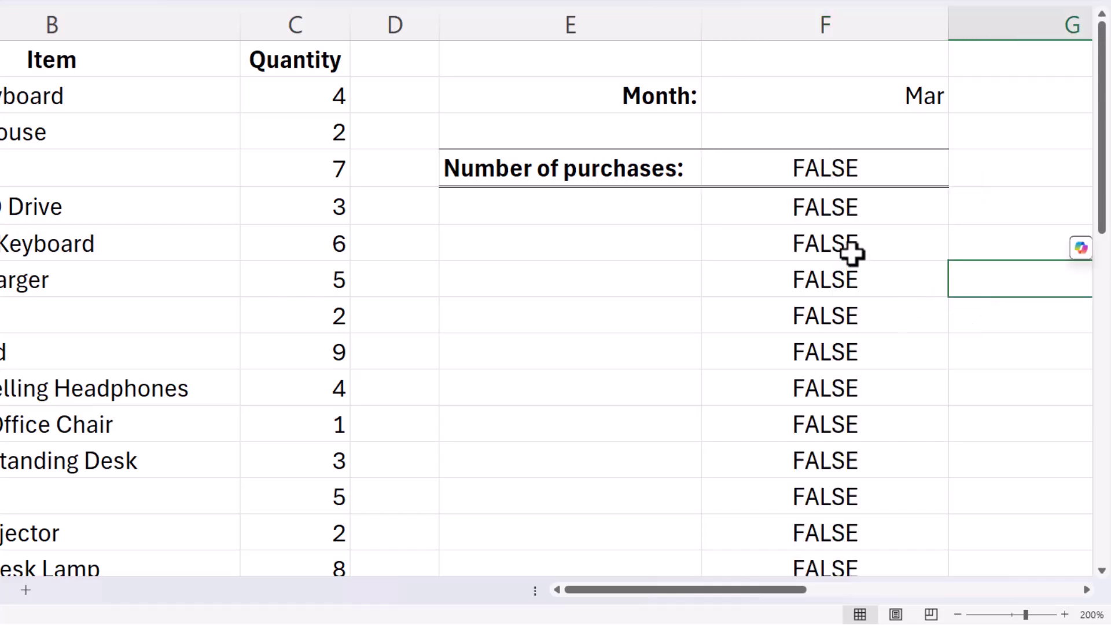
scroll(846, 258, "down", 9)
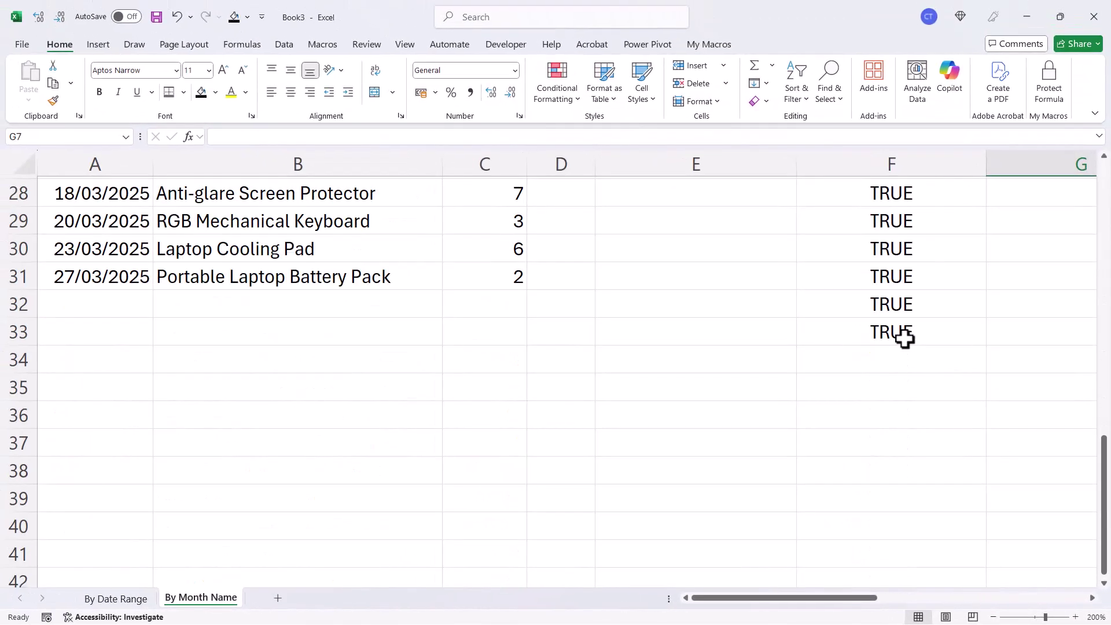
scroll(846, 259, "up", 2)
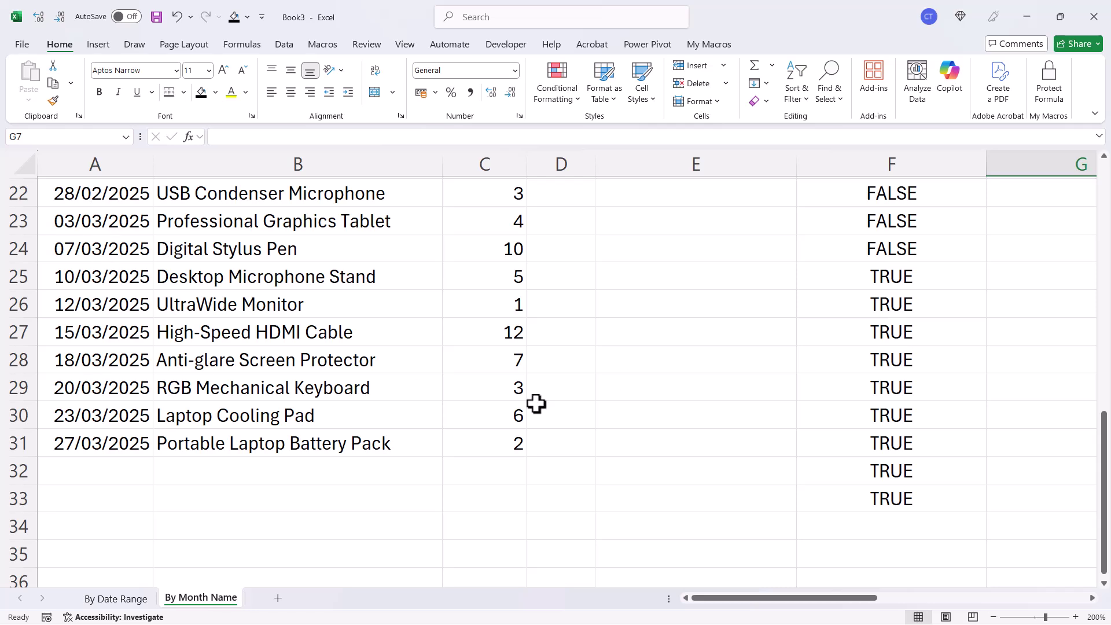
scroll(1002, 389, "up", 7)
Change F2 to Feb and check TRUE appears beside February purchases
left_click(959, 220)
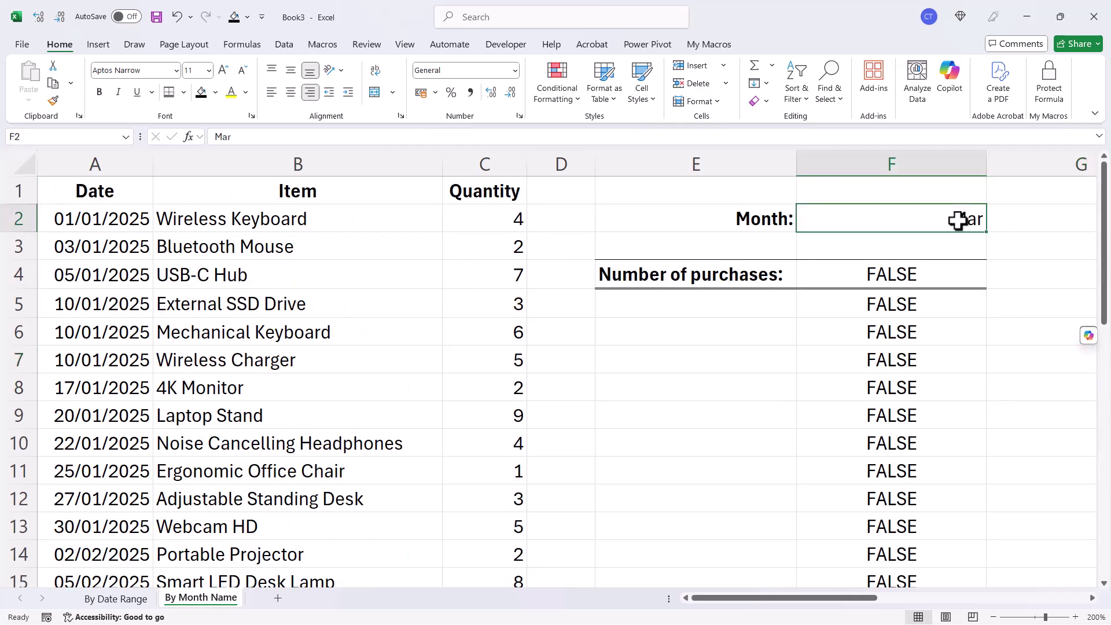
type("Feb")
key("Return")
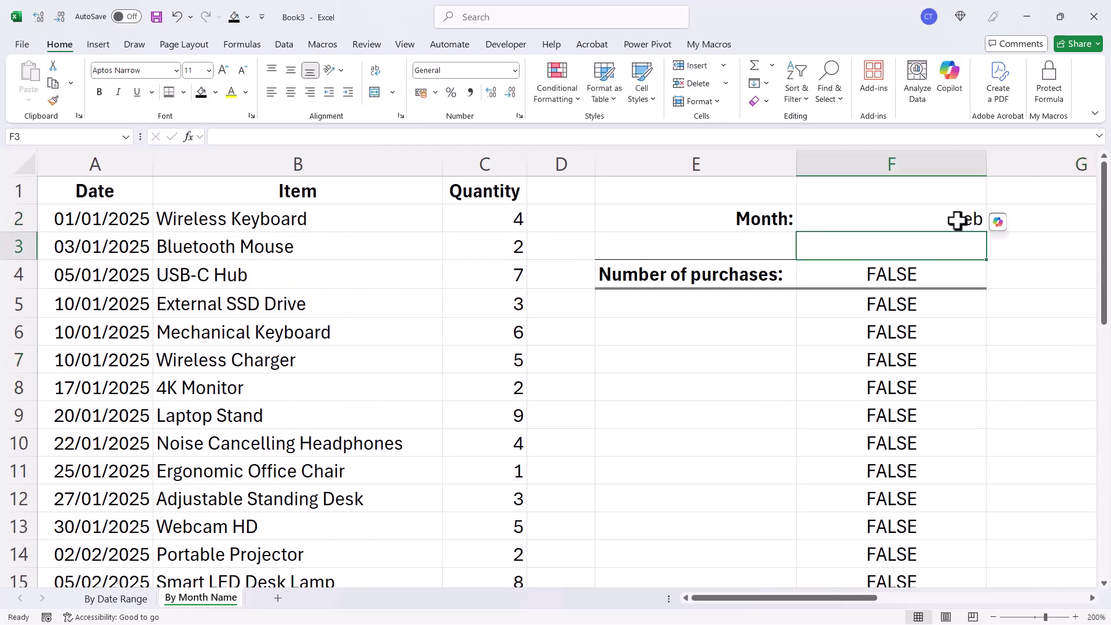
scroll(962, 451, "down", 4)
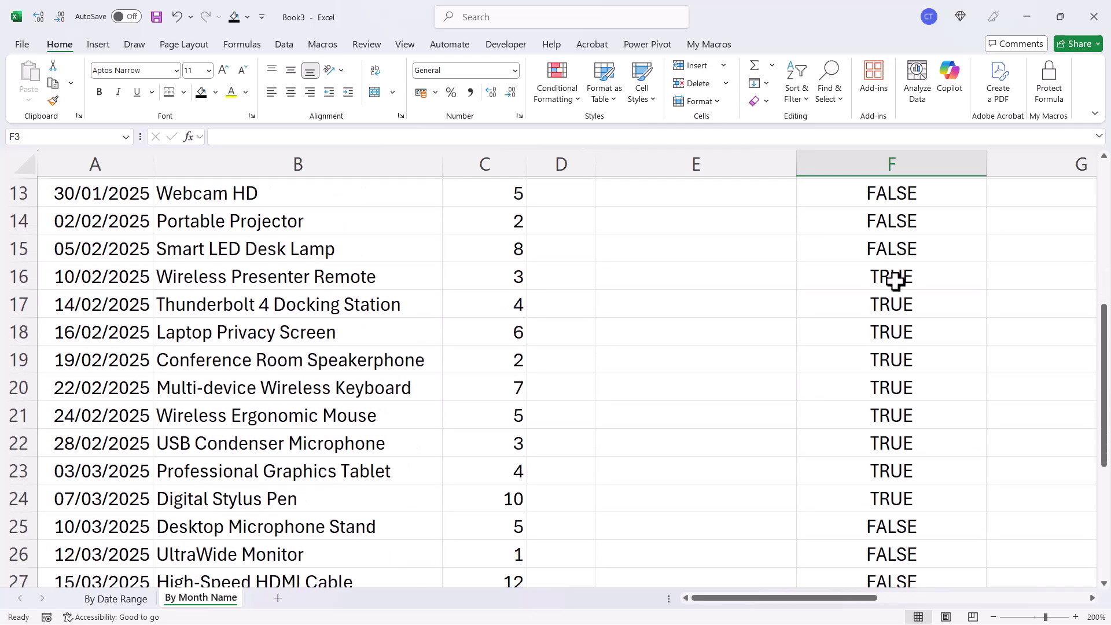
scroll(991, 492, "up", 4)
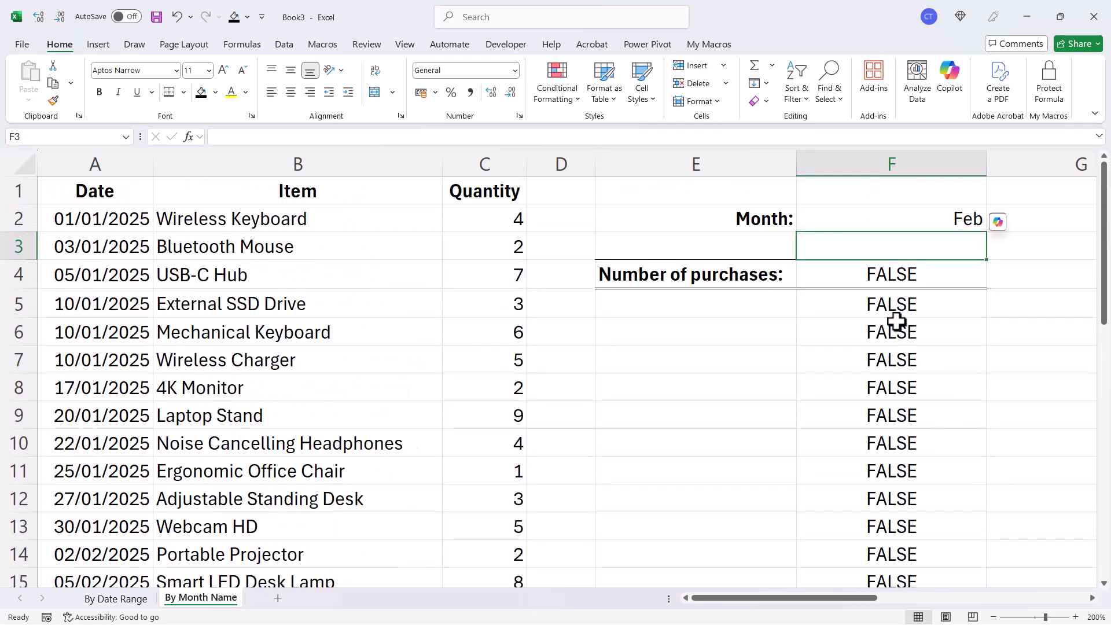
Change F4 to =0+(MONTH(A2:A31)=MONTH(DATEVALUE(F2&1))) so it spills 1s for February, 0s otherwise
left_click(885, 281)
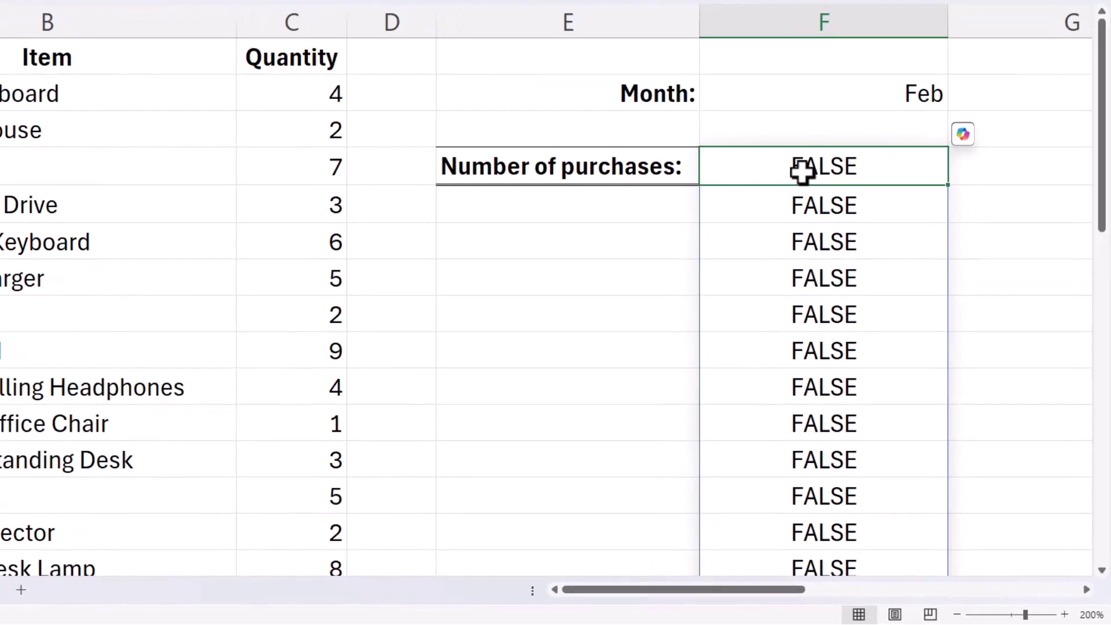
double_click(873, 276)
left_click(718, 168)
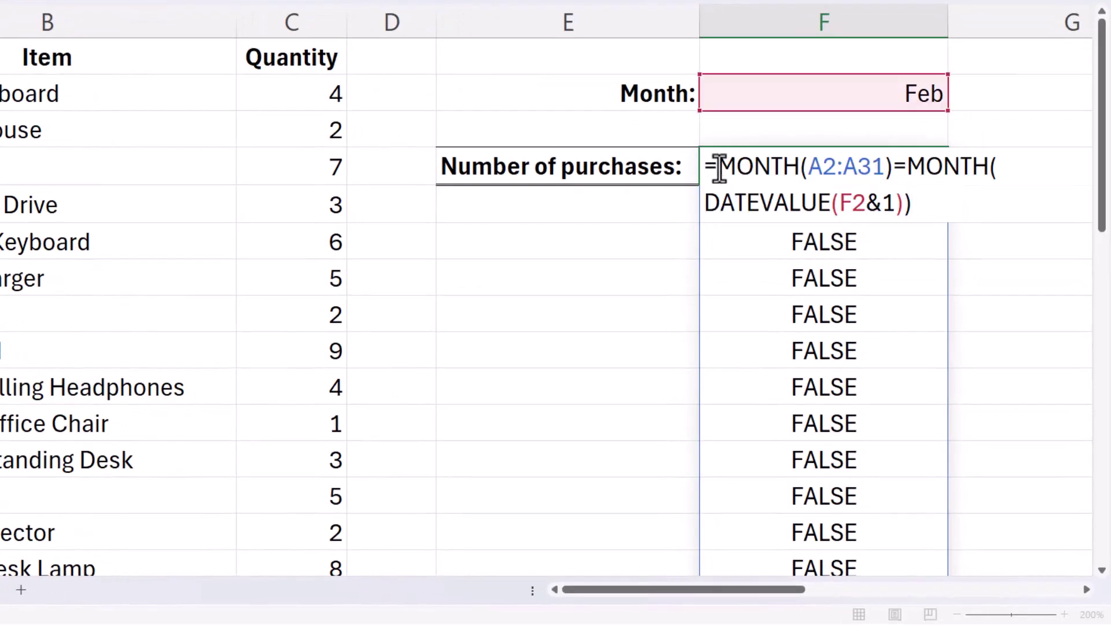
type("(")
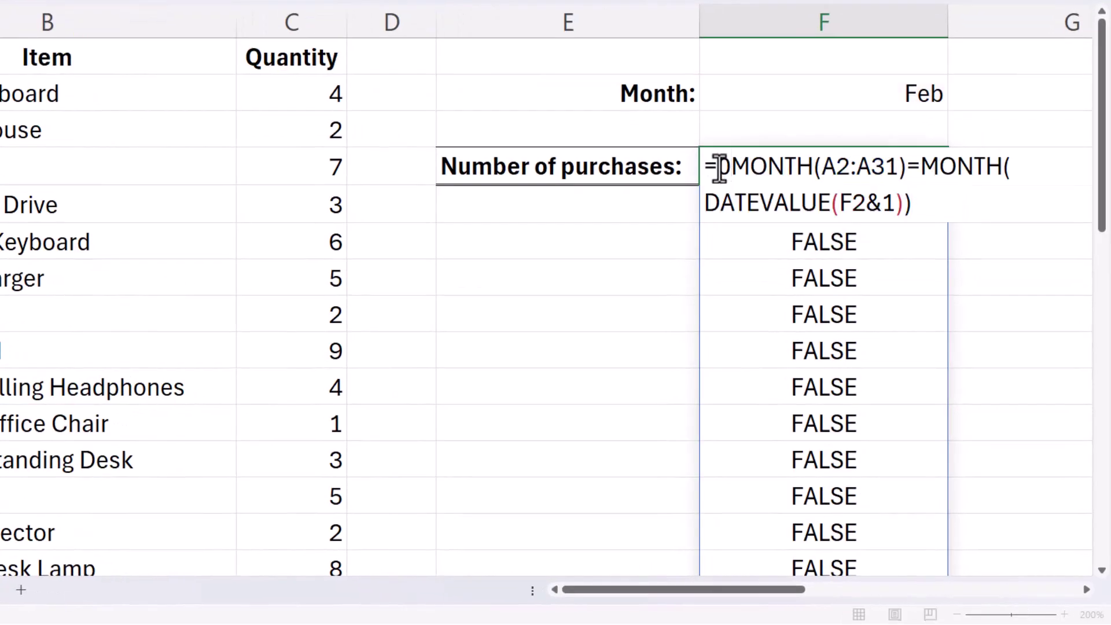
type("+")
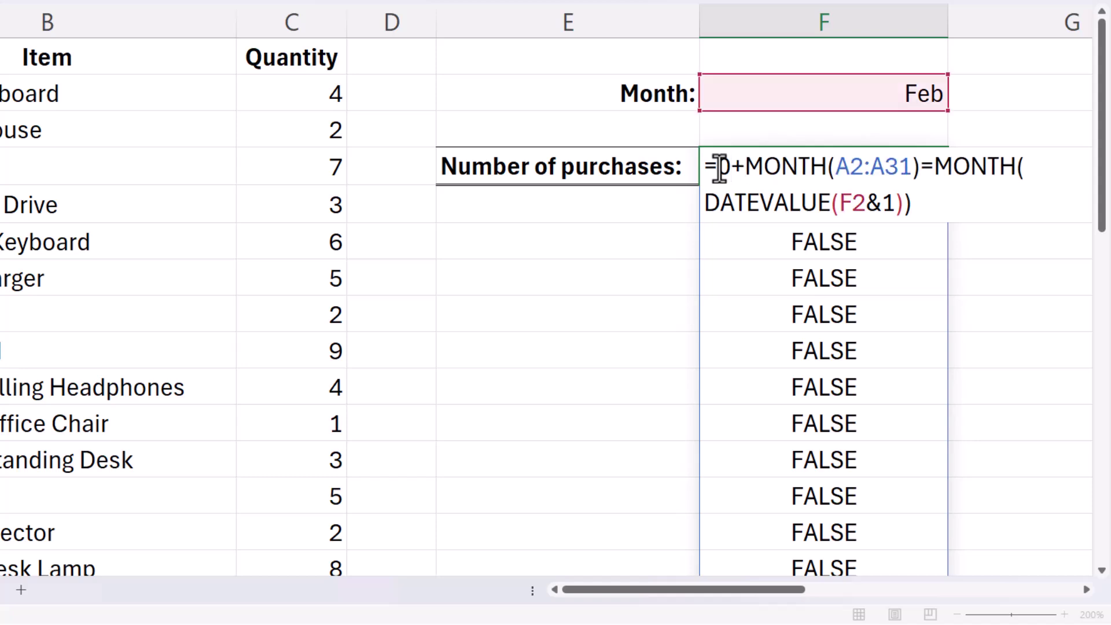
type("(")
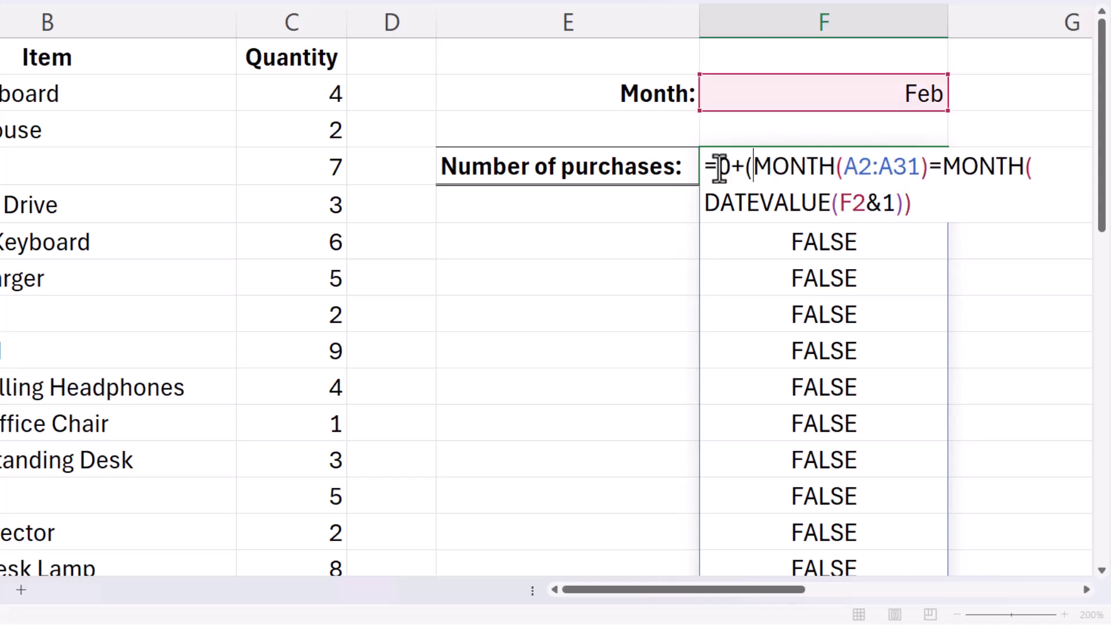
left_click(936, 203)
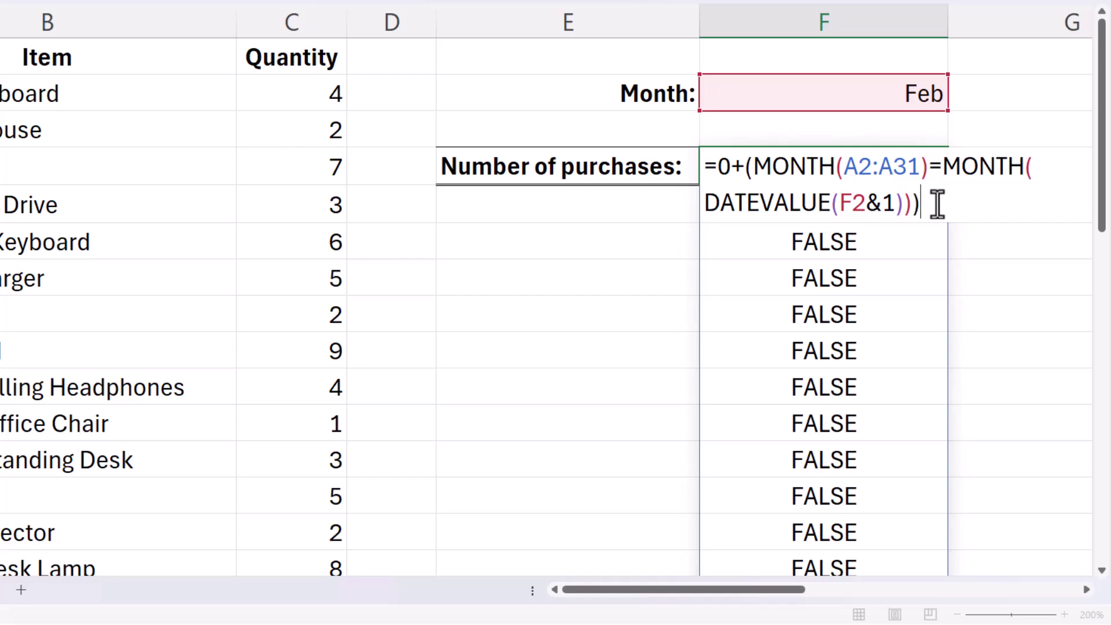
key("Return")
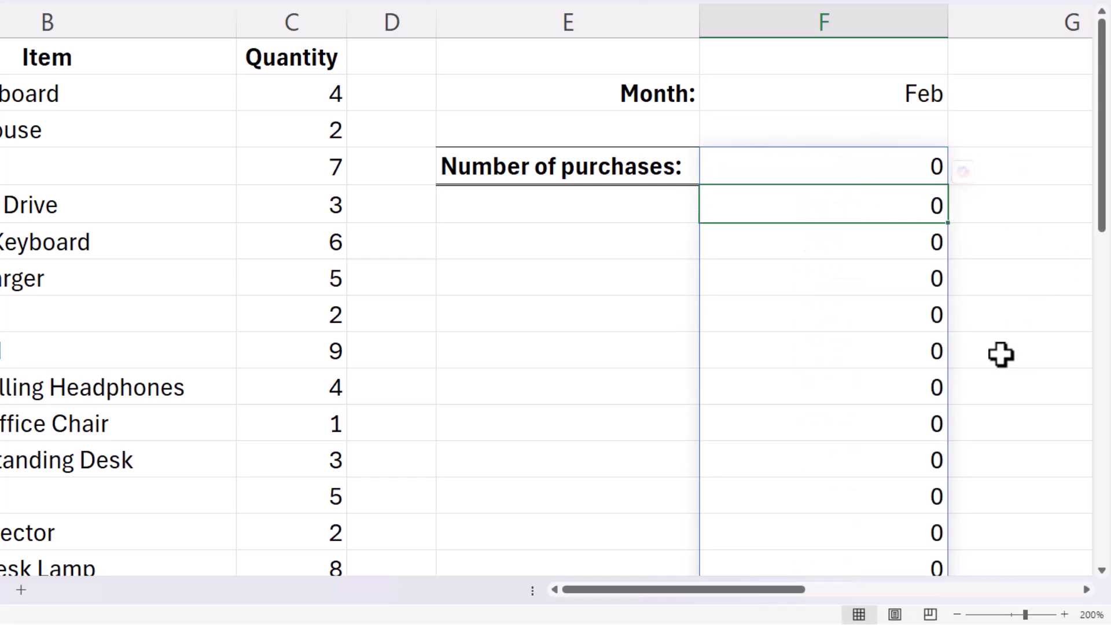
scroll(1000, 355, "down", 4)
scroll(1000, 355, "down", 3)
scroll(999, 355, "up", 4)
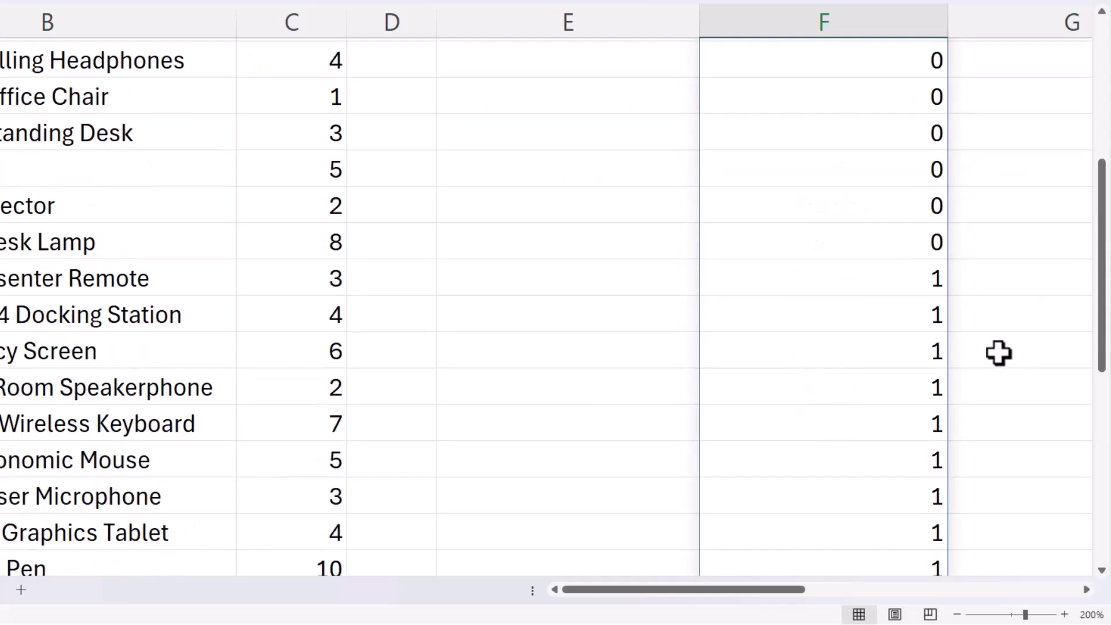
scroll(940, 322, "up", 3)
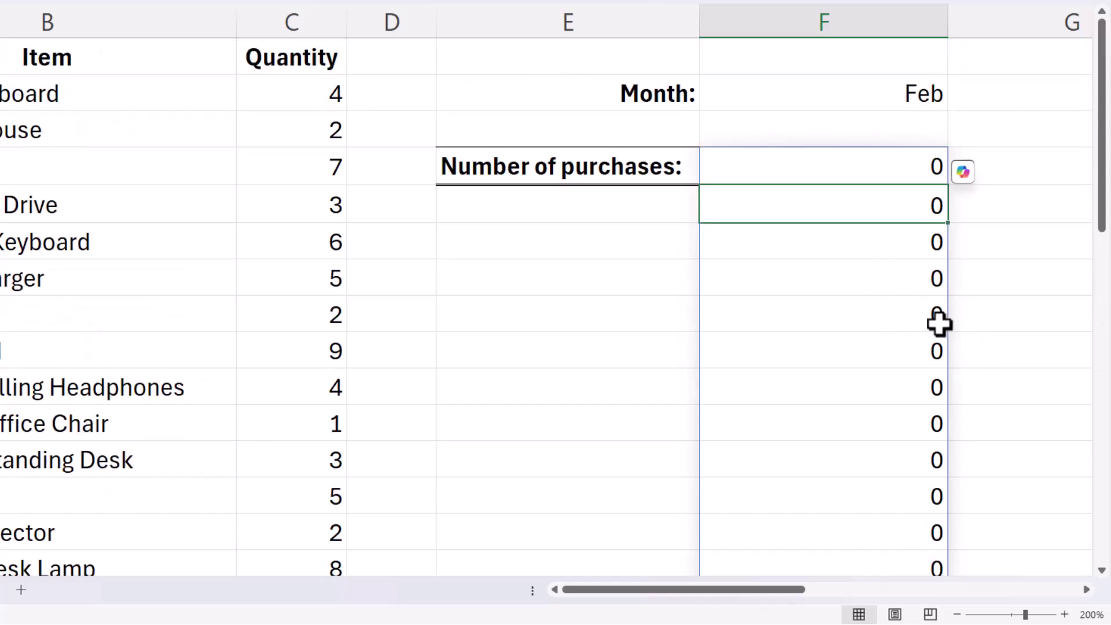
Wrap F4's formula in SUM to get 9, confirmed by counting A14:A22
left_click(830, 178)
double_click(712, 167)
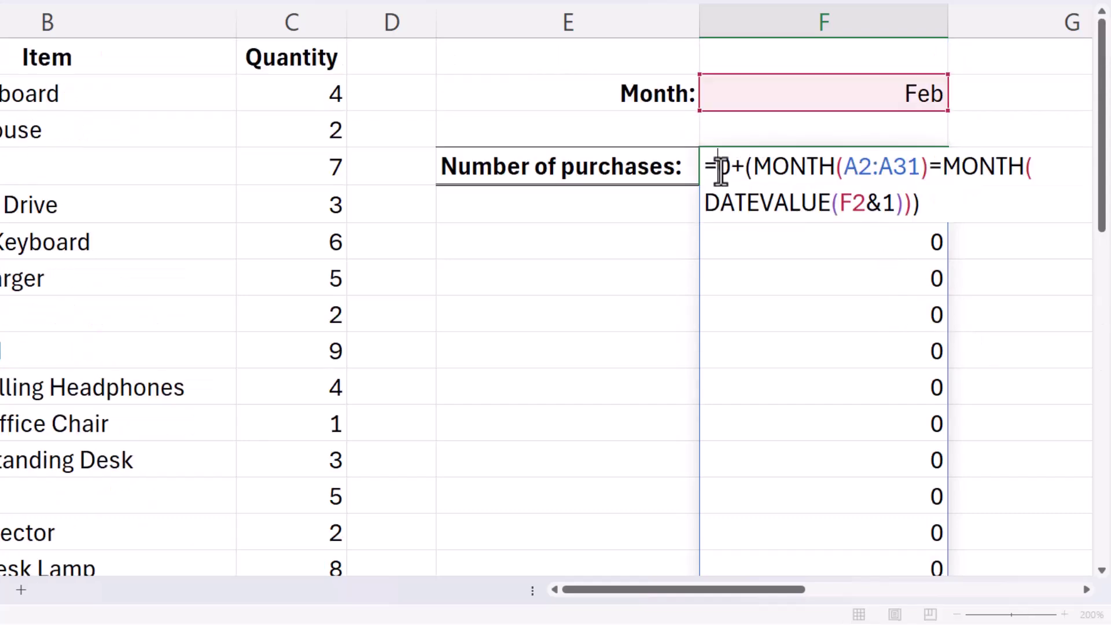
type("SUM(")
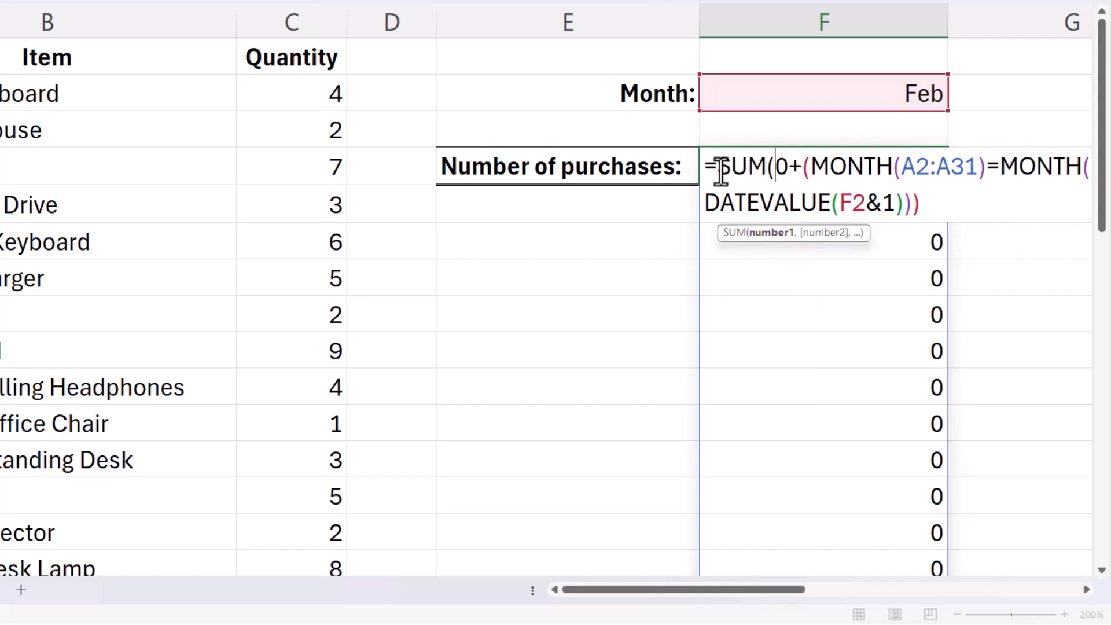
left_click(921, 203)
type(")")
key("Return")
key("Up")
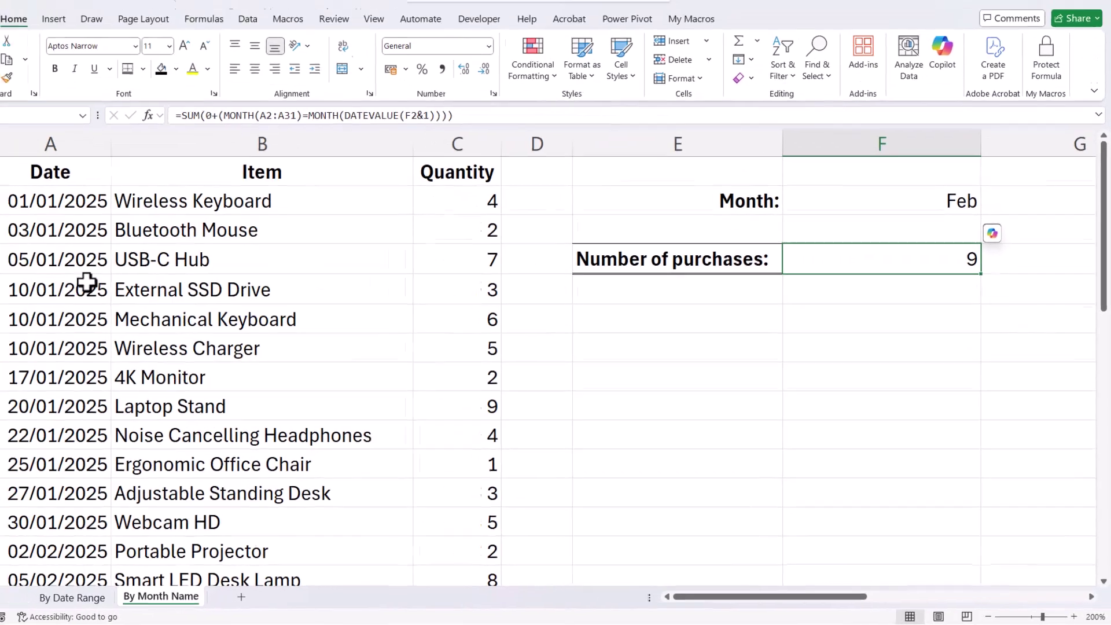
scroll(87, 282, "down", 4)
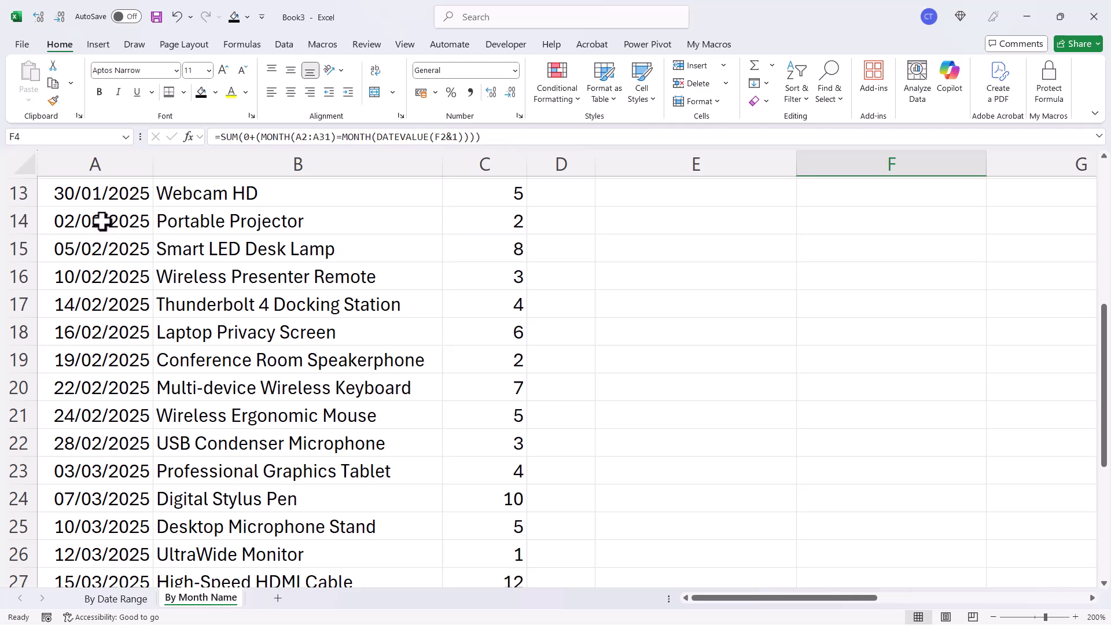
left_click_drag(102, 221, 106, 448)
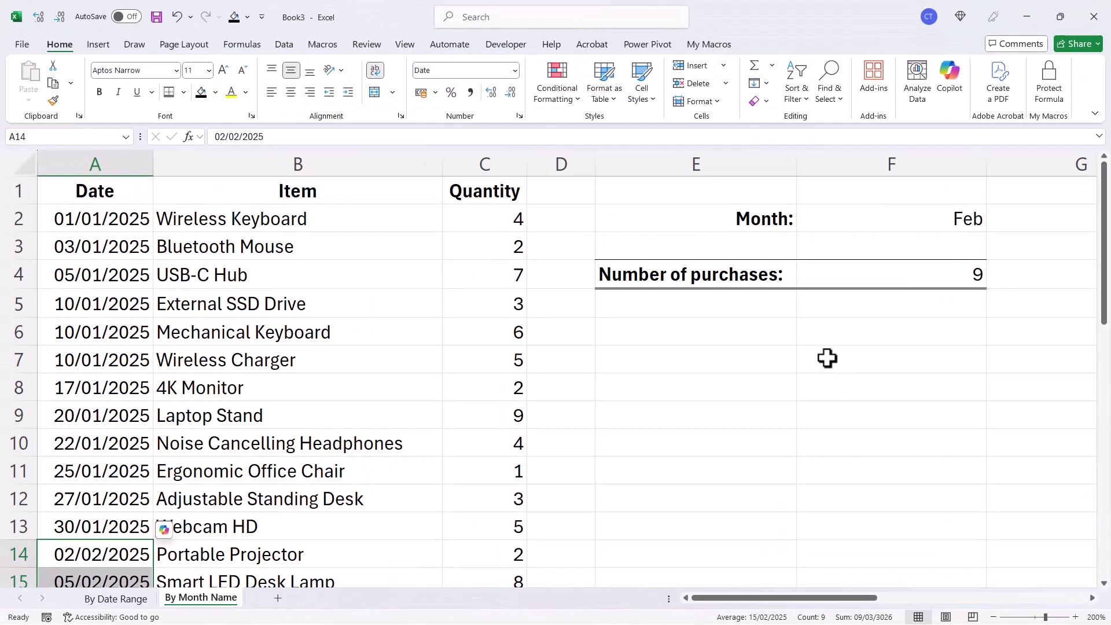
Copy the MONTH(A2:A31)=MONTH(DATEVALUE(F2&1)) test from F4's formula
left_click(833, 326)
double_click(912, 281)
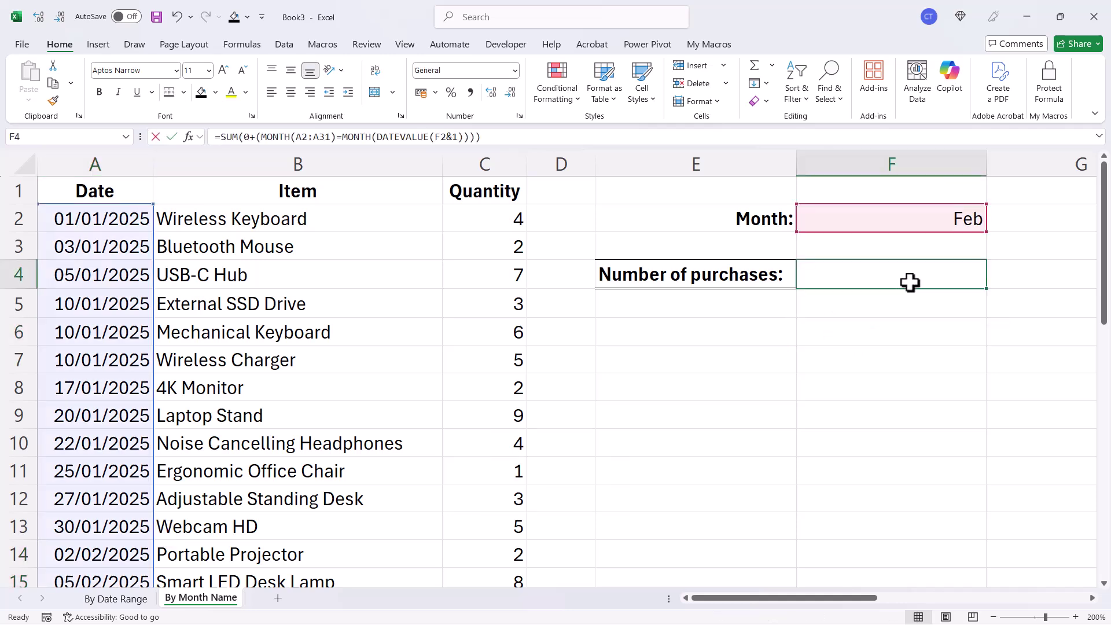
key("Escape")
double_click(924, 273)
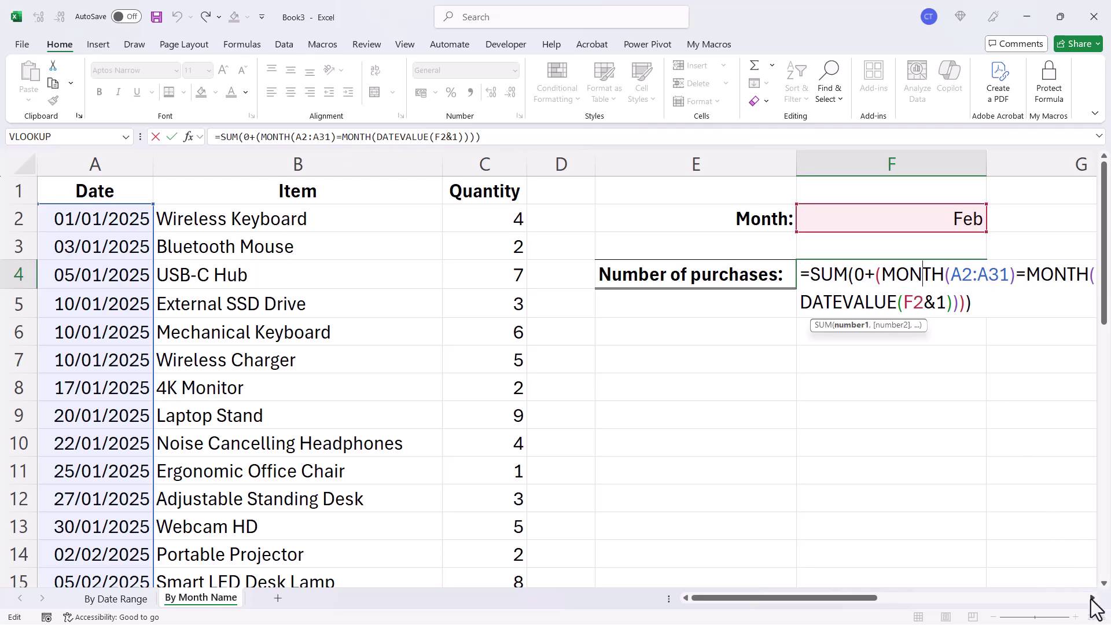
left_click(1092, 597)
left_click(1092, 597)
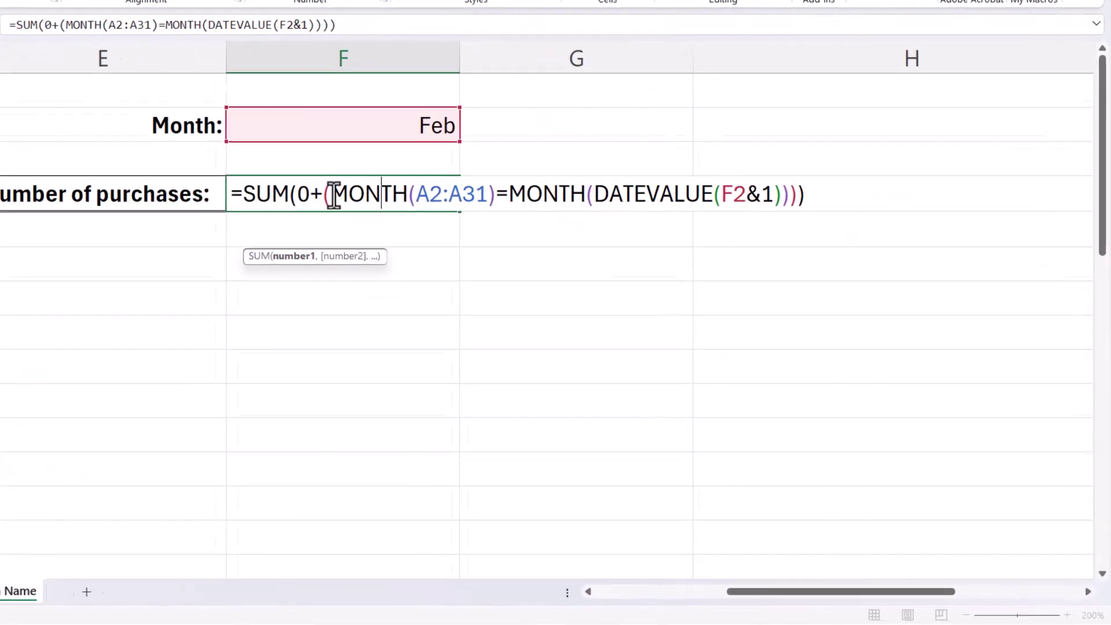
left_click_drag(334, 197, 764, 168)
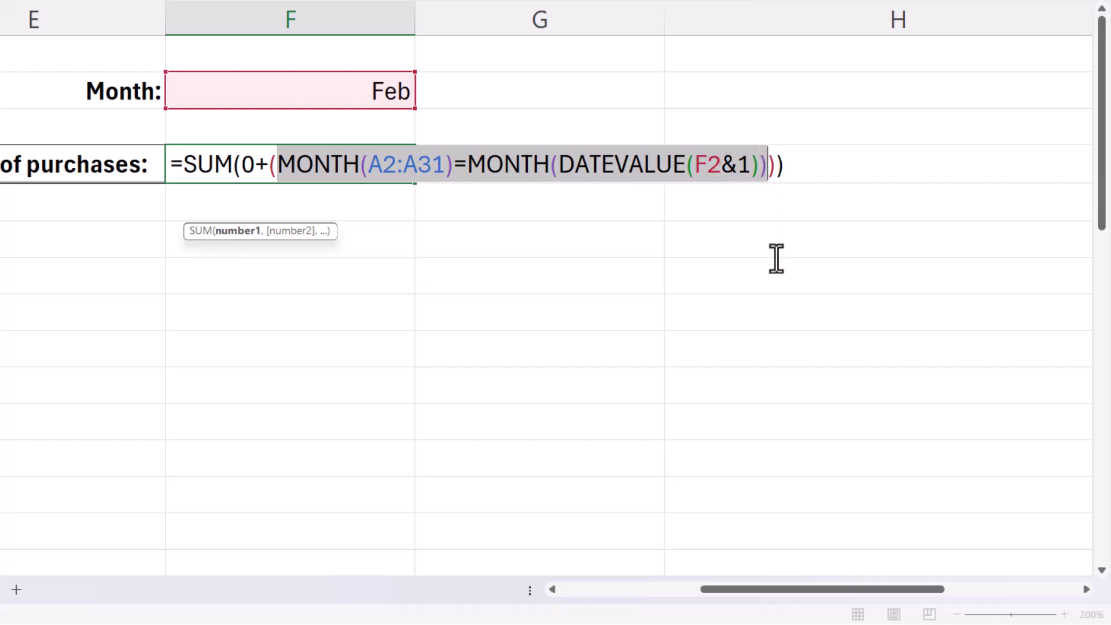
key("ctrl+c")
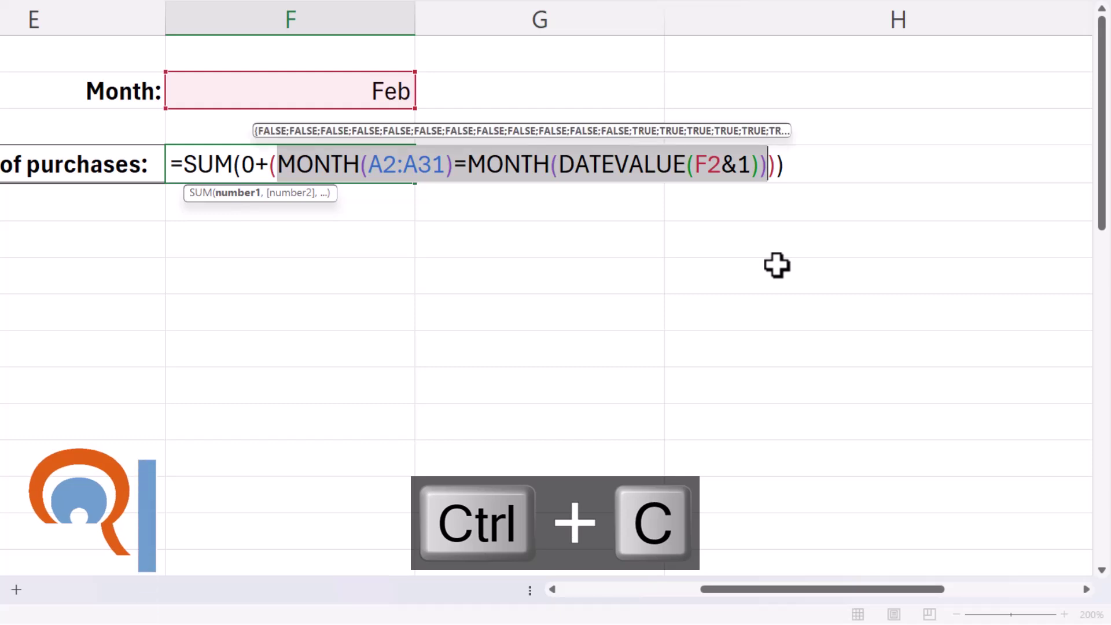
key("Return")
Enter =FILTER(A2:A31, pasted month test) in F6 to list February date serials
left_click(318, 236)
type("=filter(")
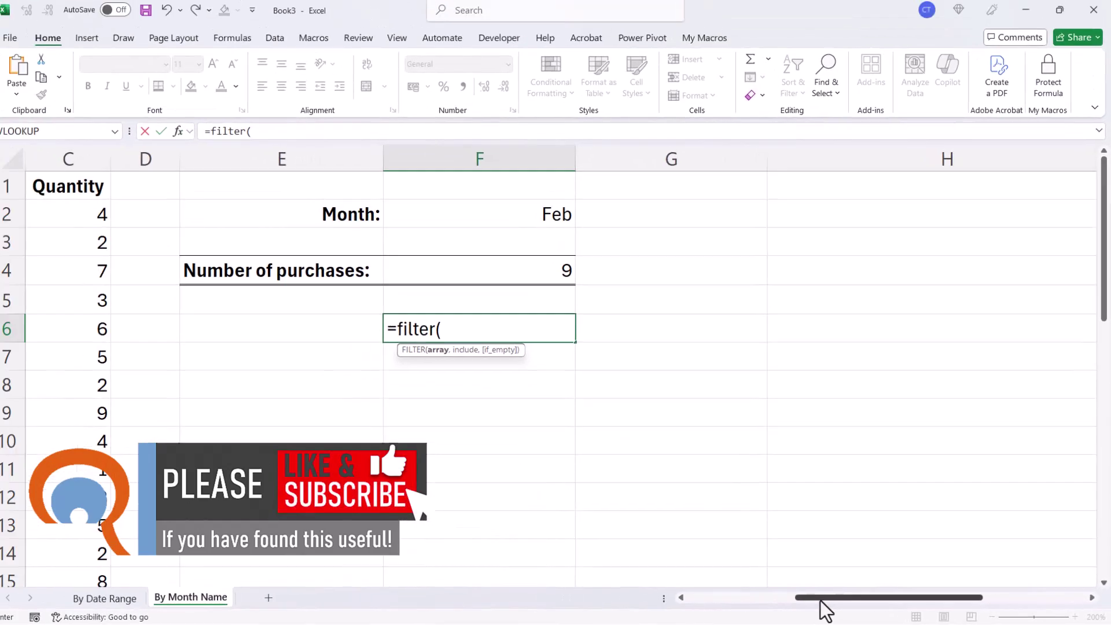
left_click_drag(820, 600, 706, 602)
left_click(73, 214)
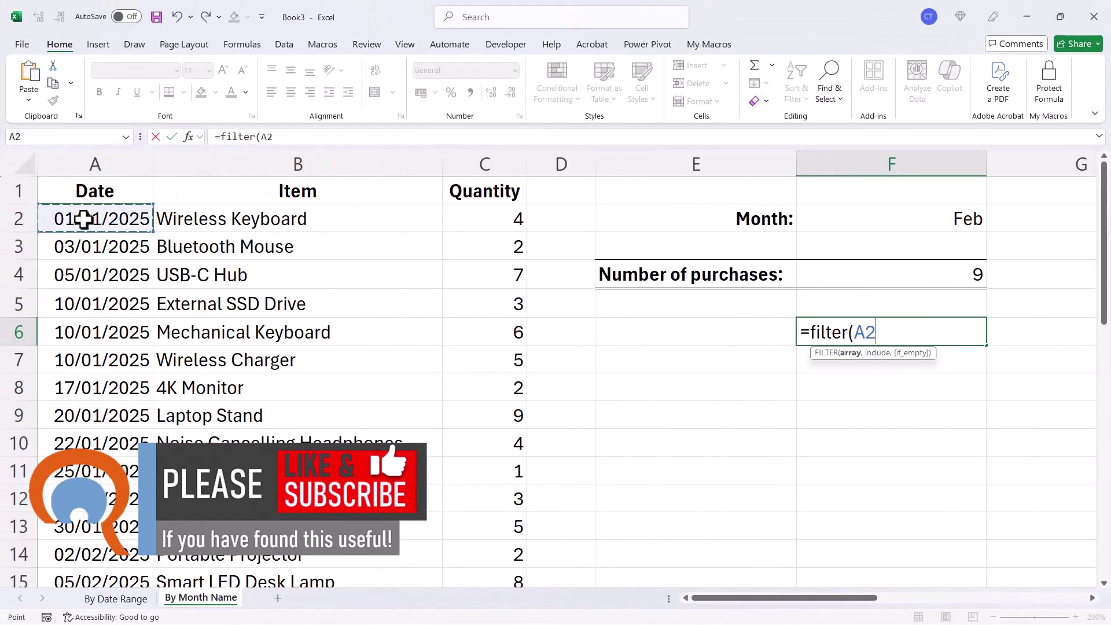
key("ctrl+shift+Down")
key("ctrl+BackSpace")
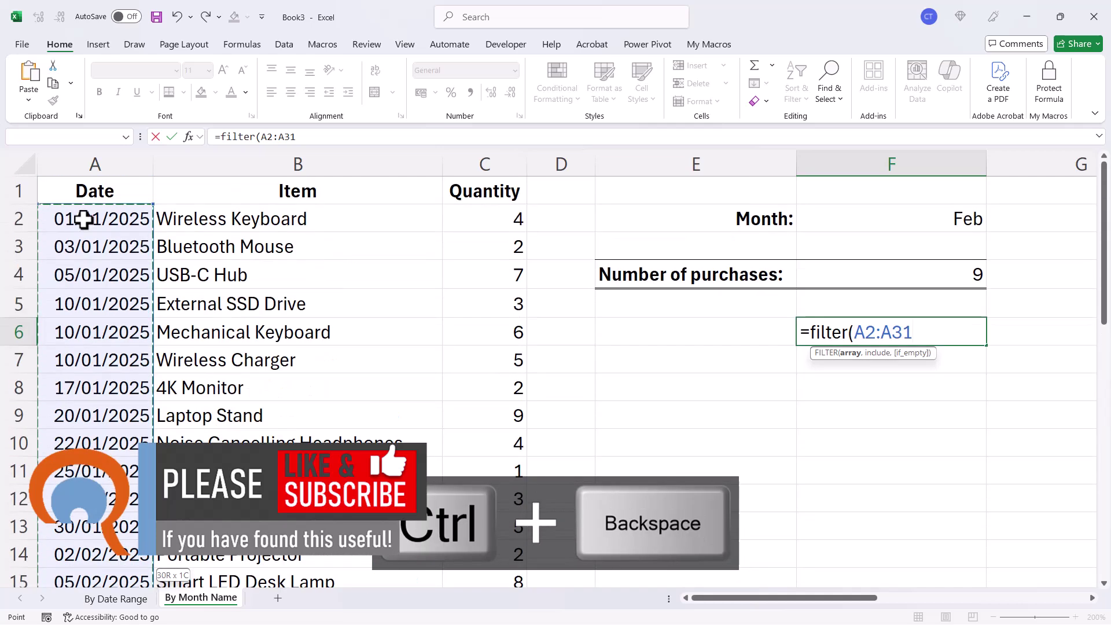
type(",")
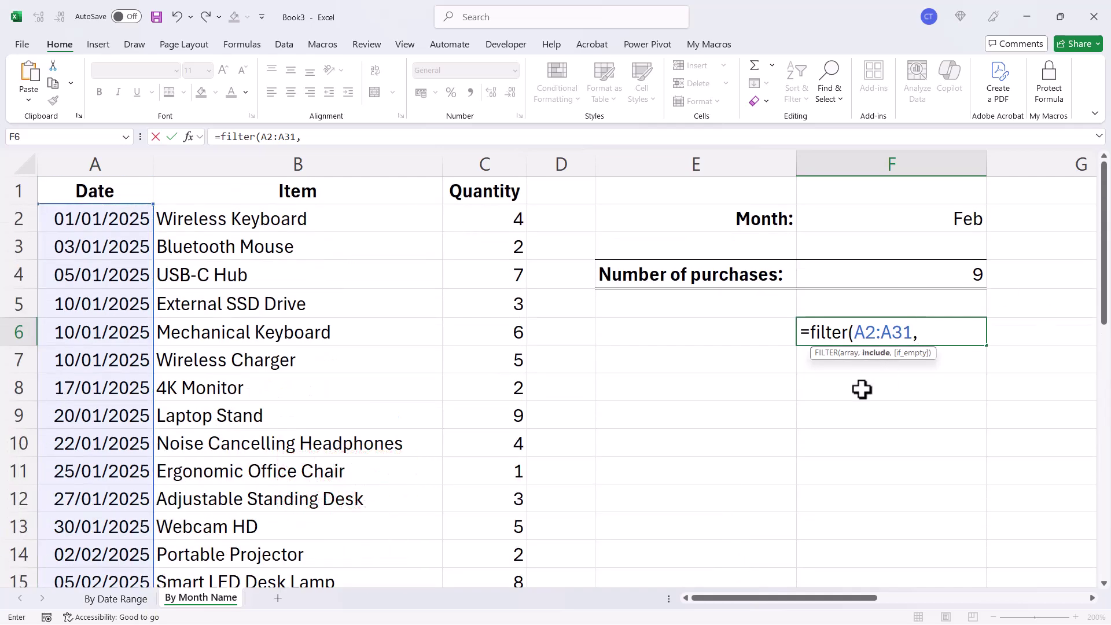
key("ctrl+v")
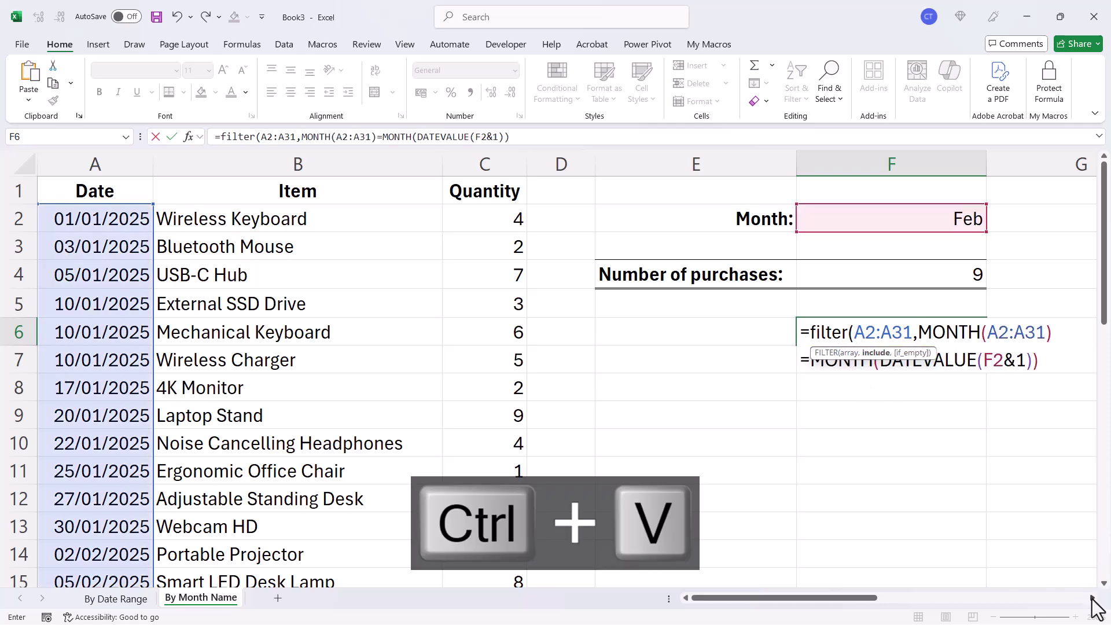
left_click(1092, 597)
left_click(1091, 598)
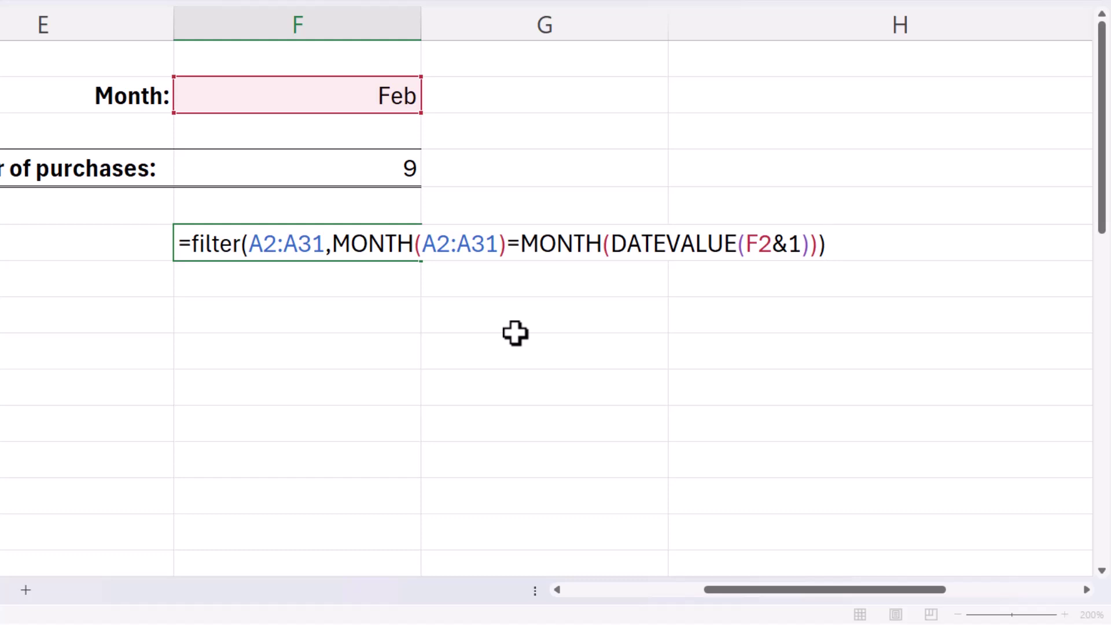
key("Return")
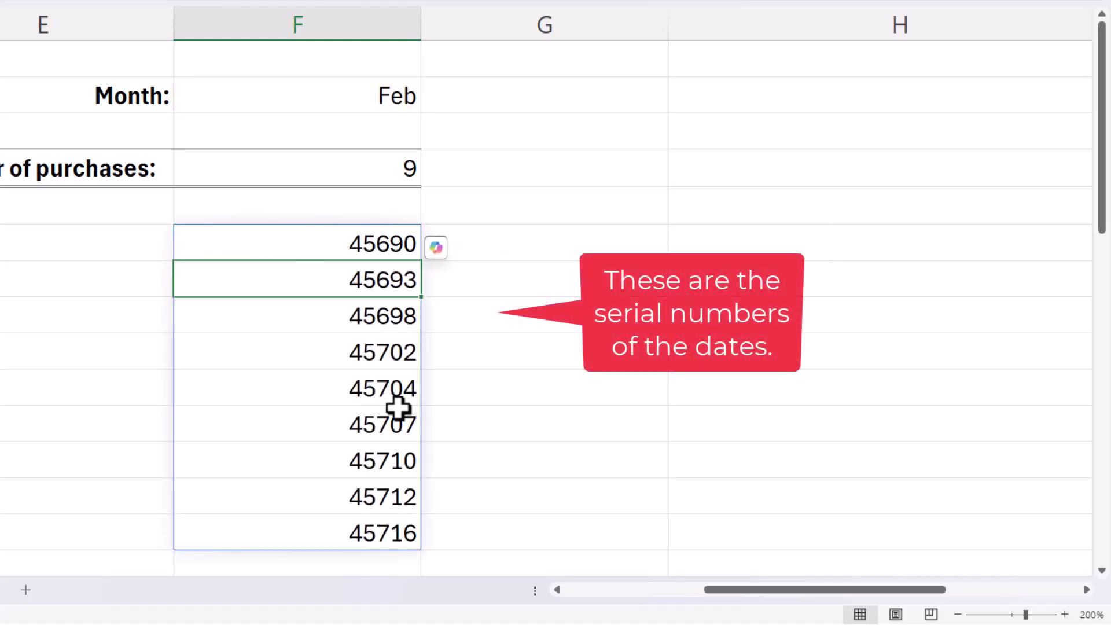
Wrap F6's FILTER formula in COUNT so it returns 9, matching F4
left_click_drag(804, 590, 758, 590)
left_click(454, 235)
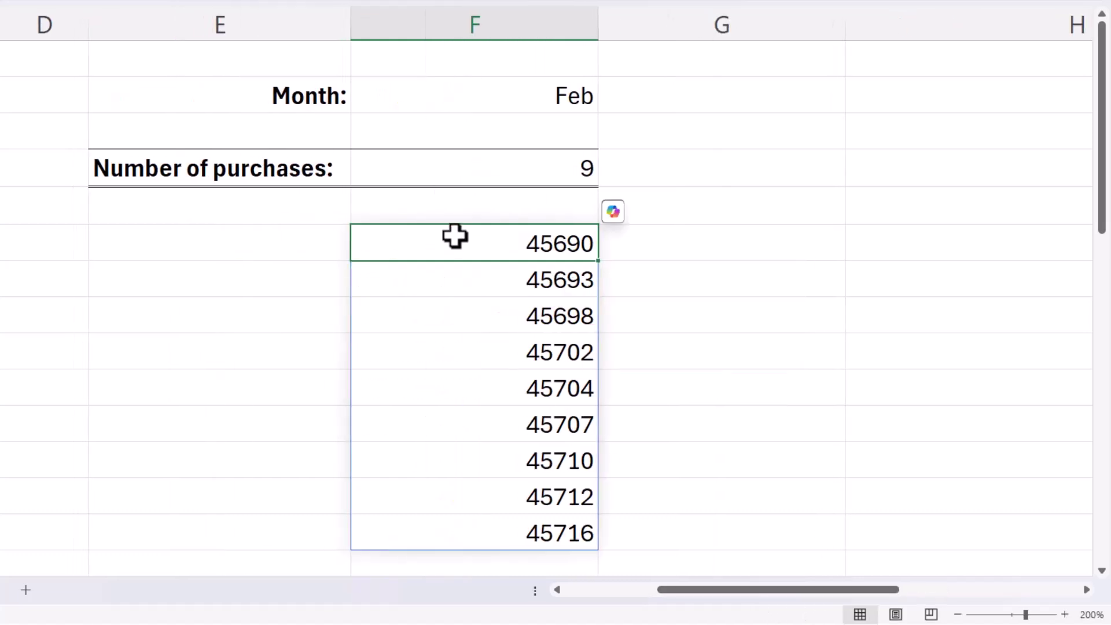
double_click(454, 236)
left_click(368, 234)
type("count")
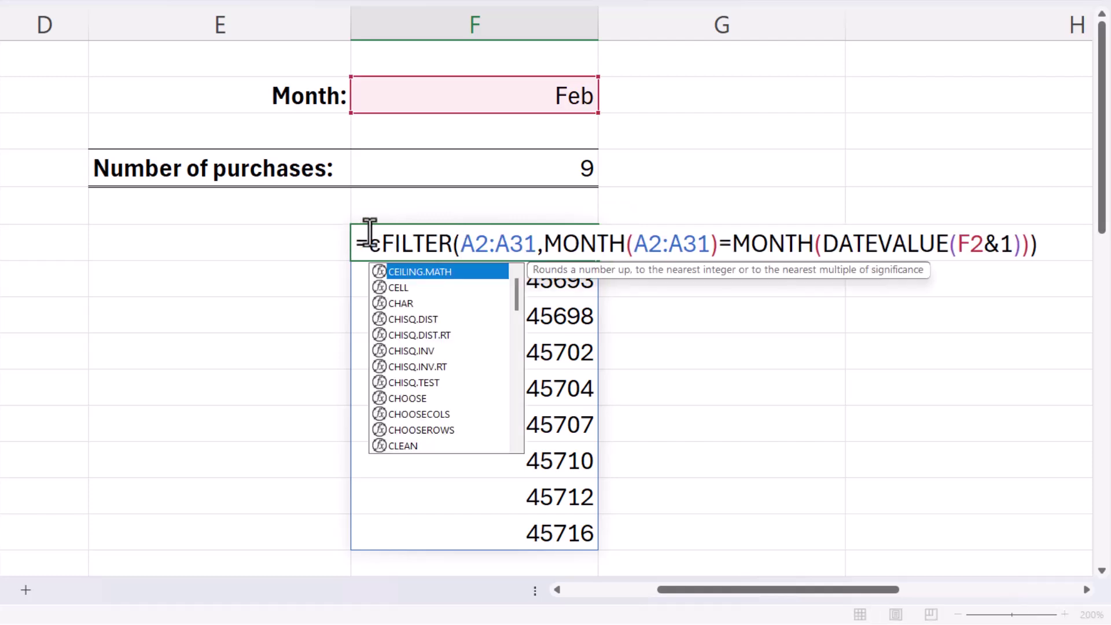
type("(")
key("End")
type(")")
key("Return")
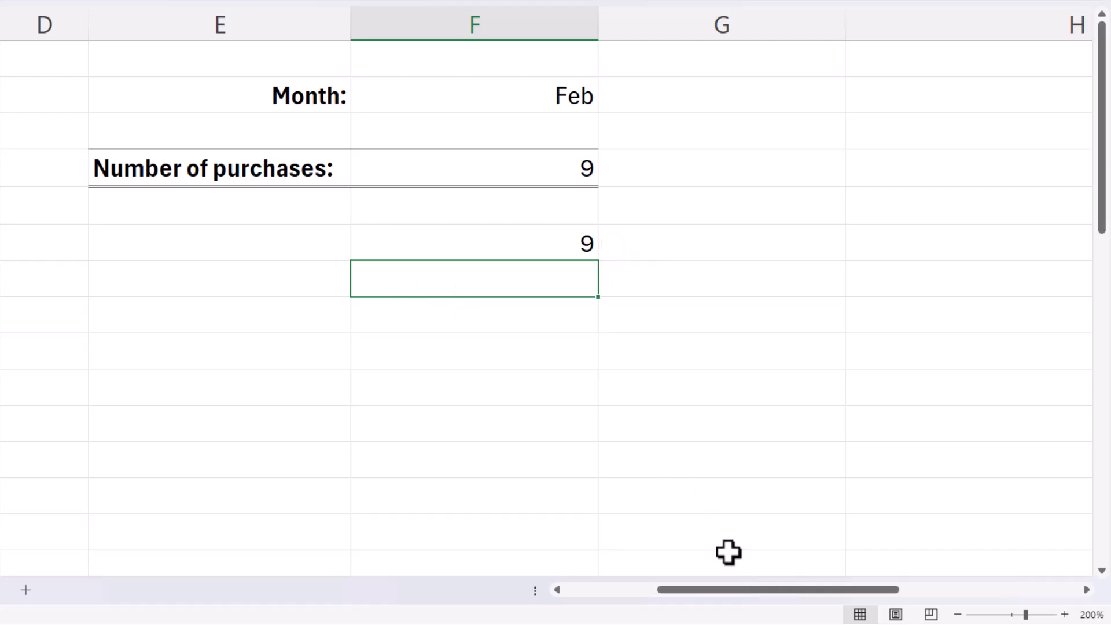